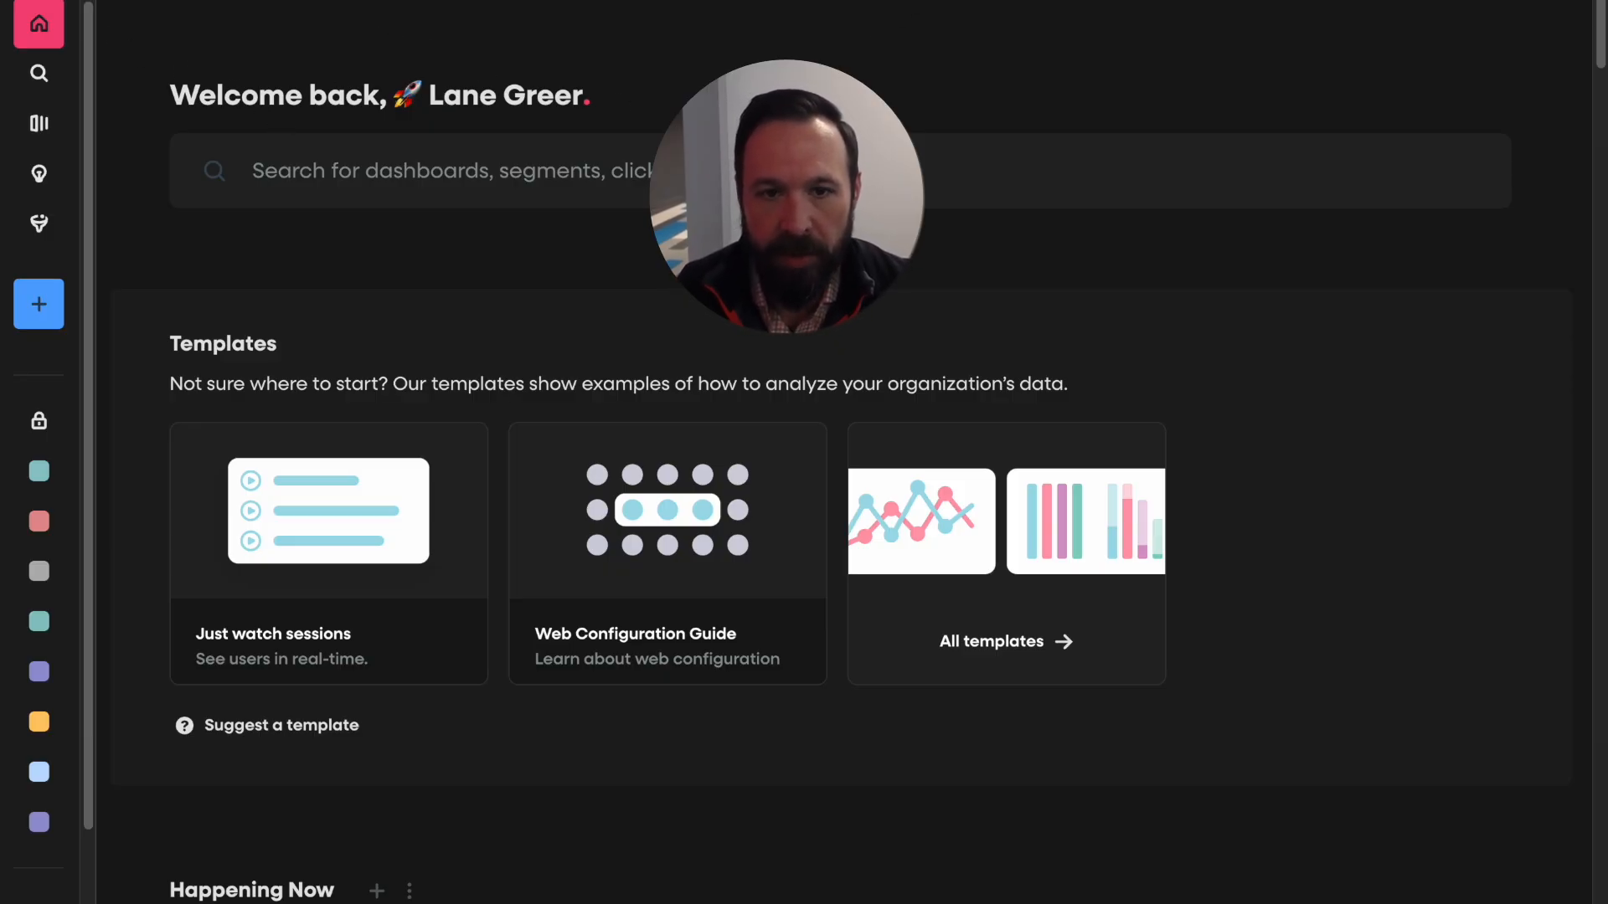
# Open the Checkout space from the list of spaces.
pyautogui.click(39, 3)
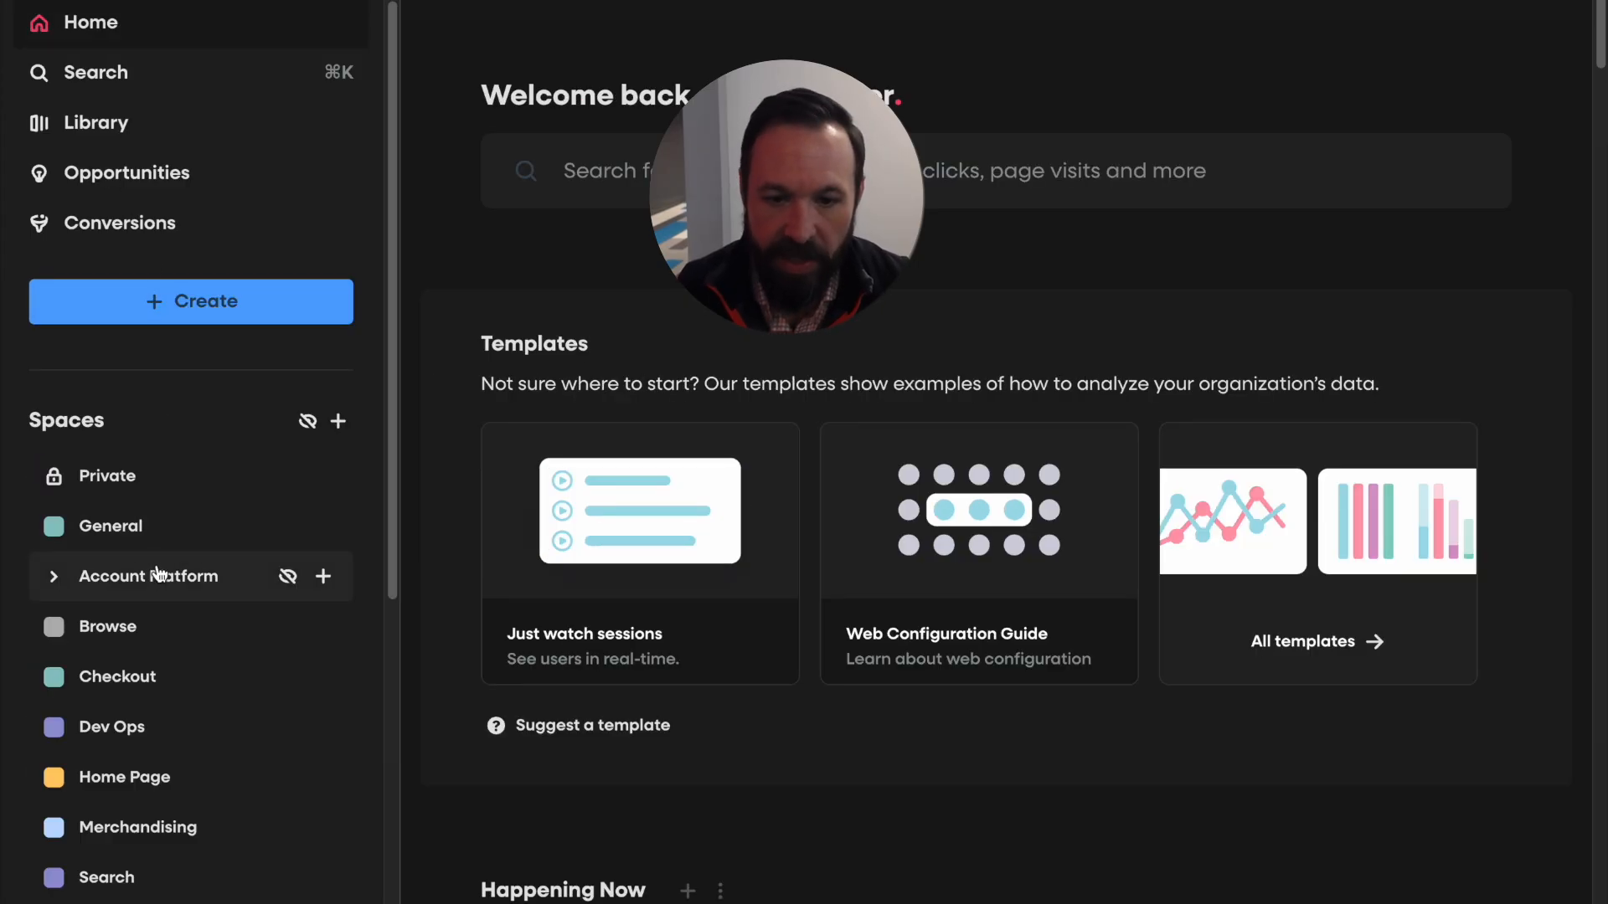
pyautogui.click(149, 677)
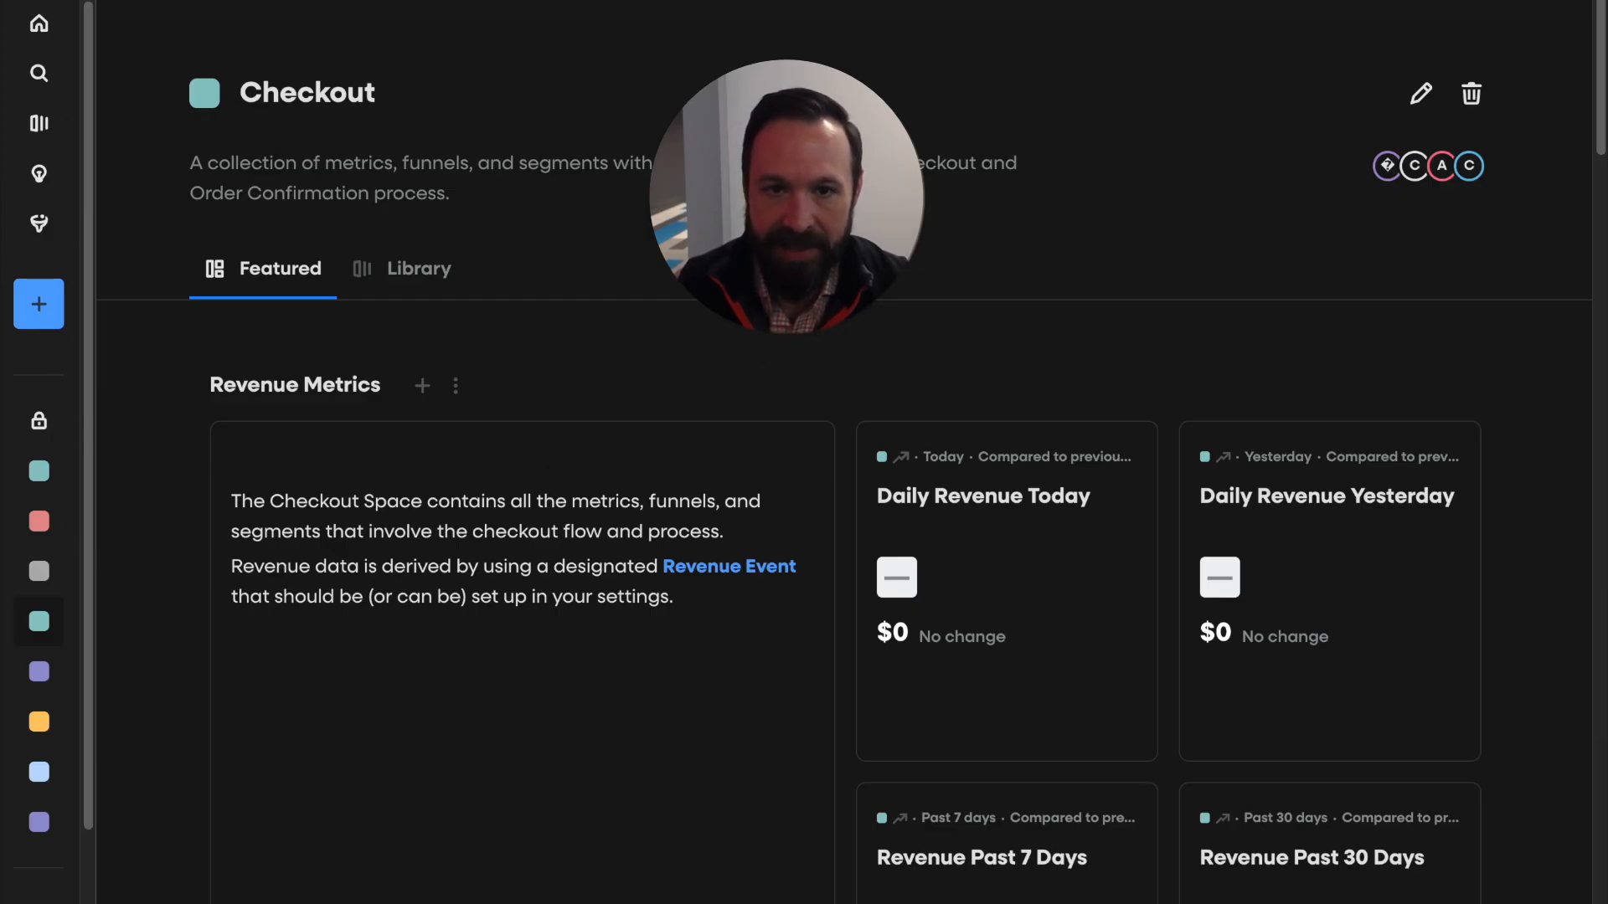
pyautogui.moveTo(123, 296)
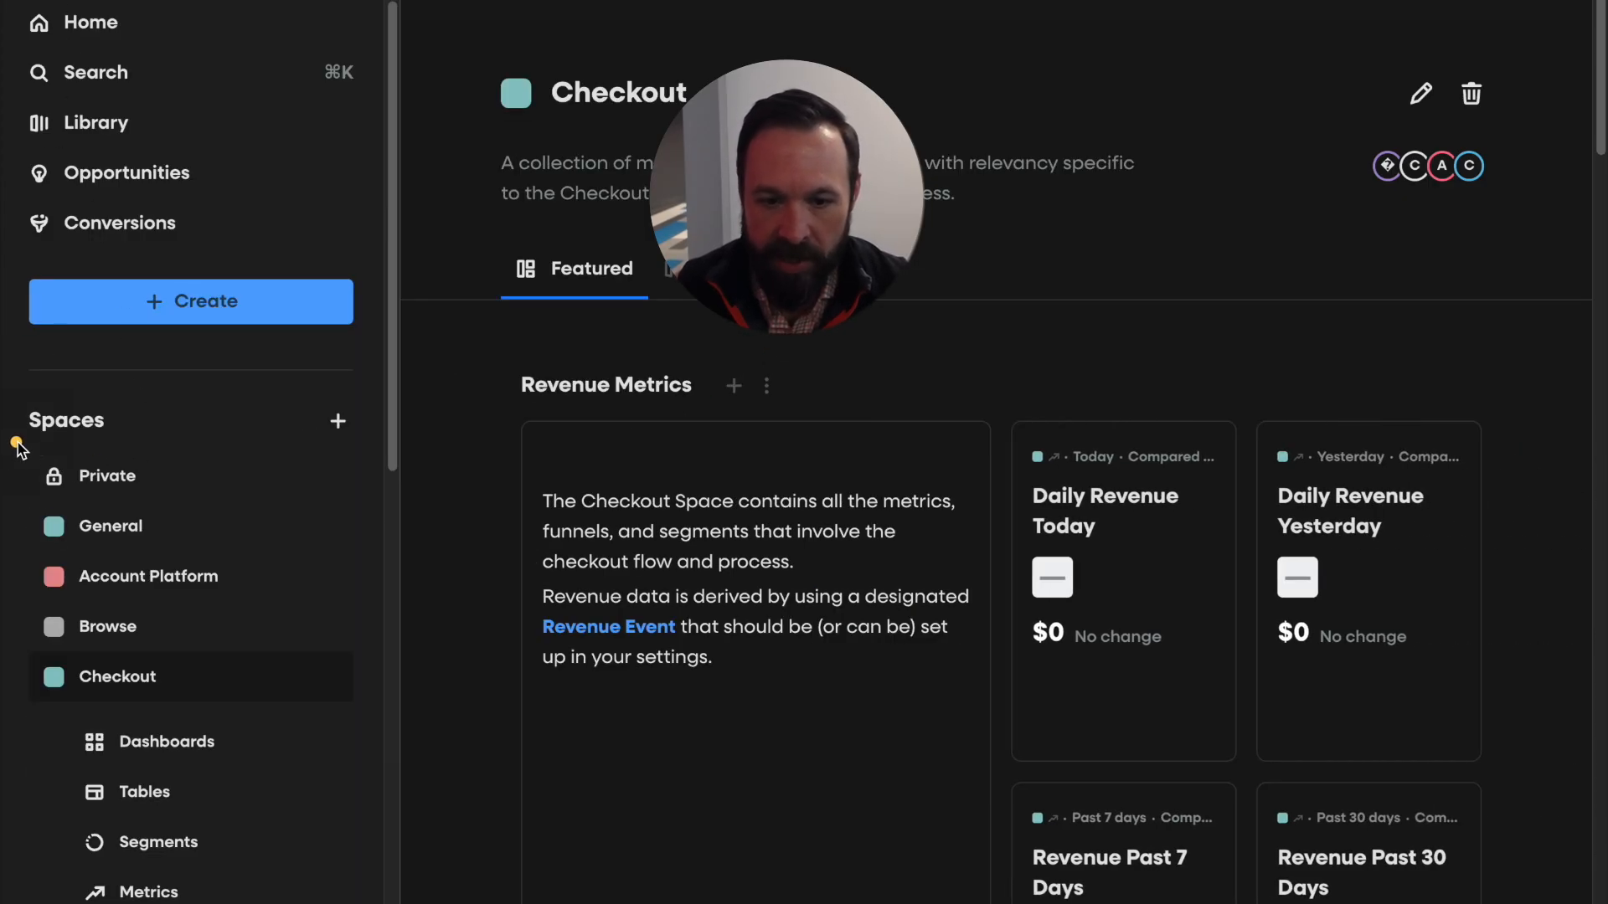
pyautogui.moveTo(17, 442); pyautogui.dragTo(244, 806)
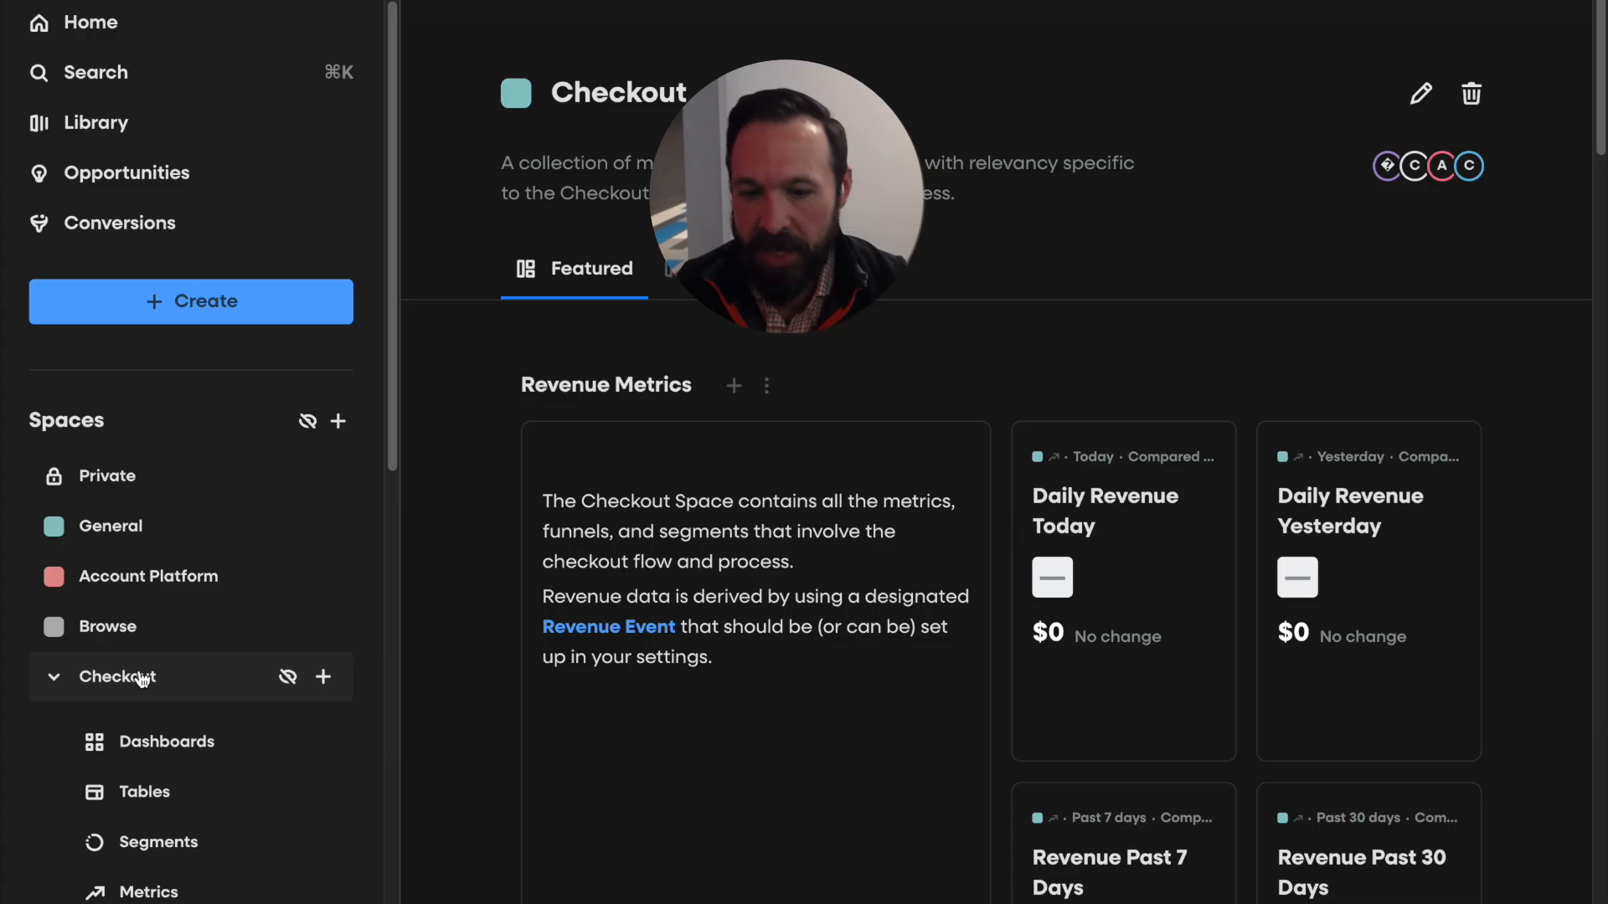
pyautogui.click(338, 2)
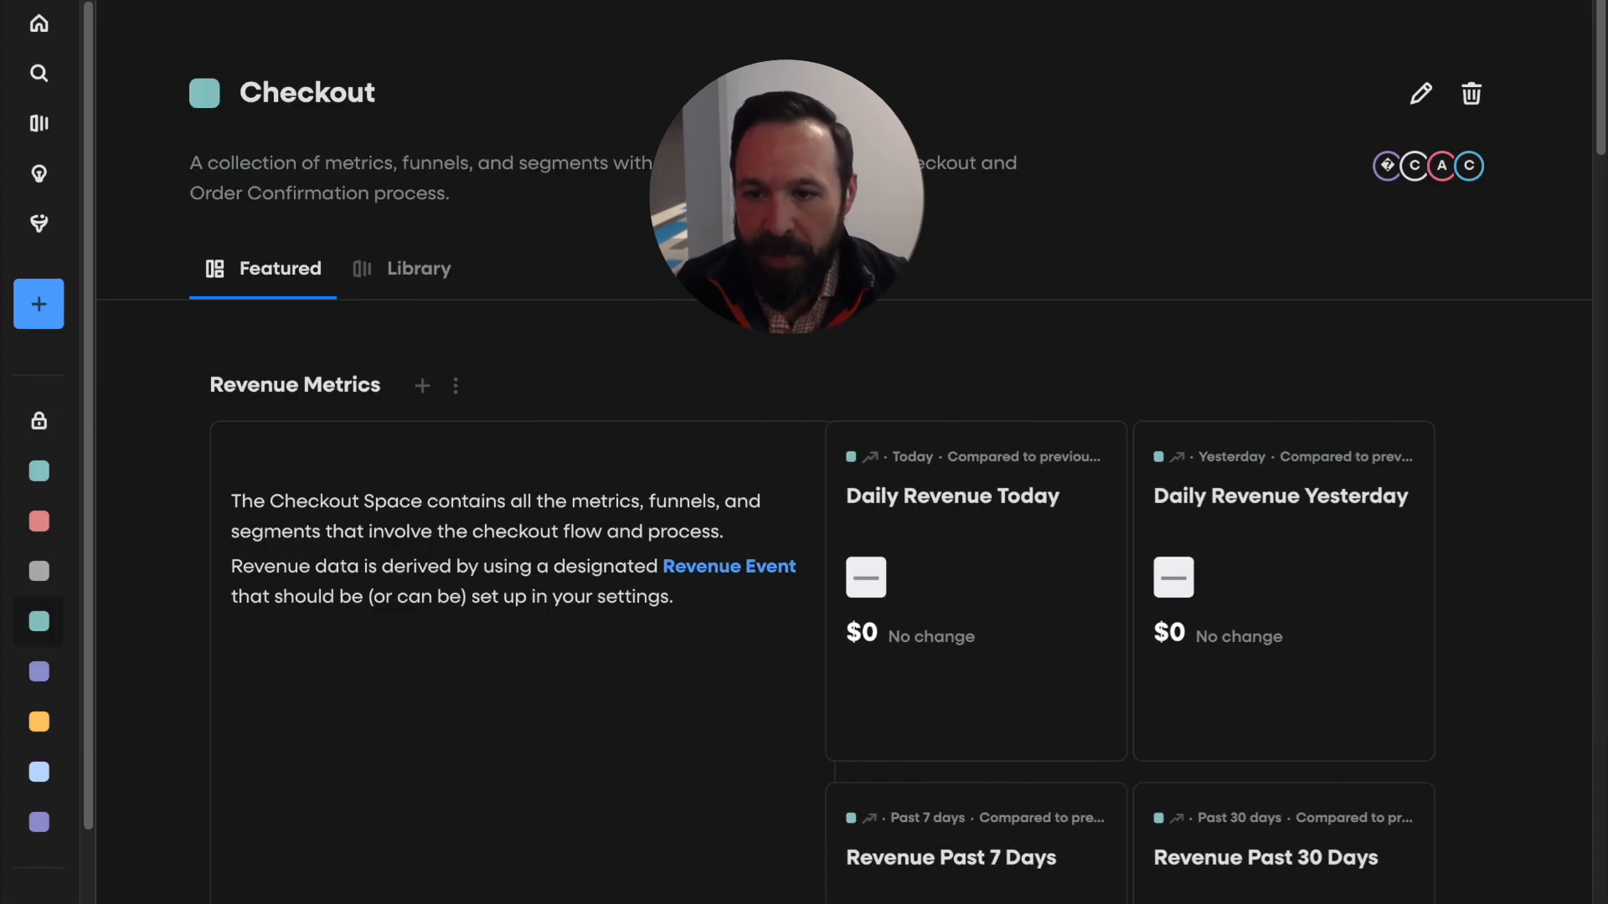
pyautogui.moveTo(184, 238)
pyautogui.mouseDown()
pyautogui.moveTo(180, 251)
pyautogui.moveTo(497, 323)
pyautogui.mouseUp()
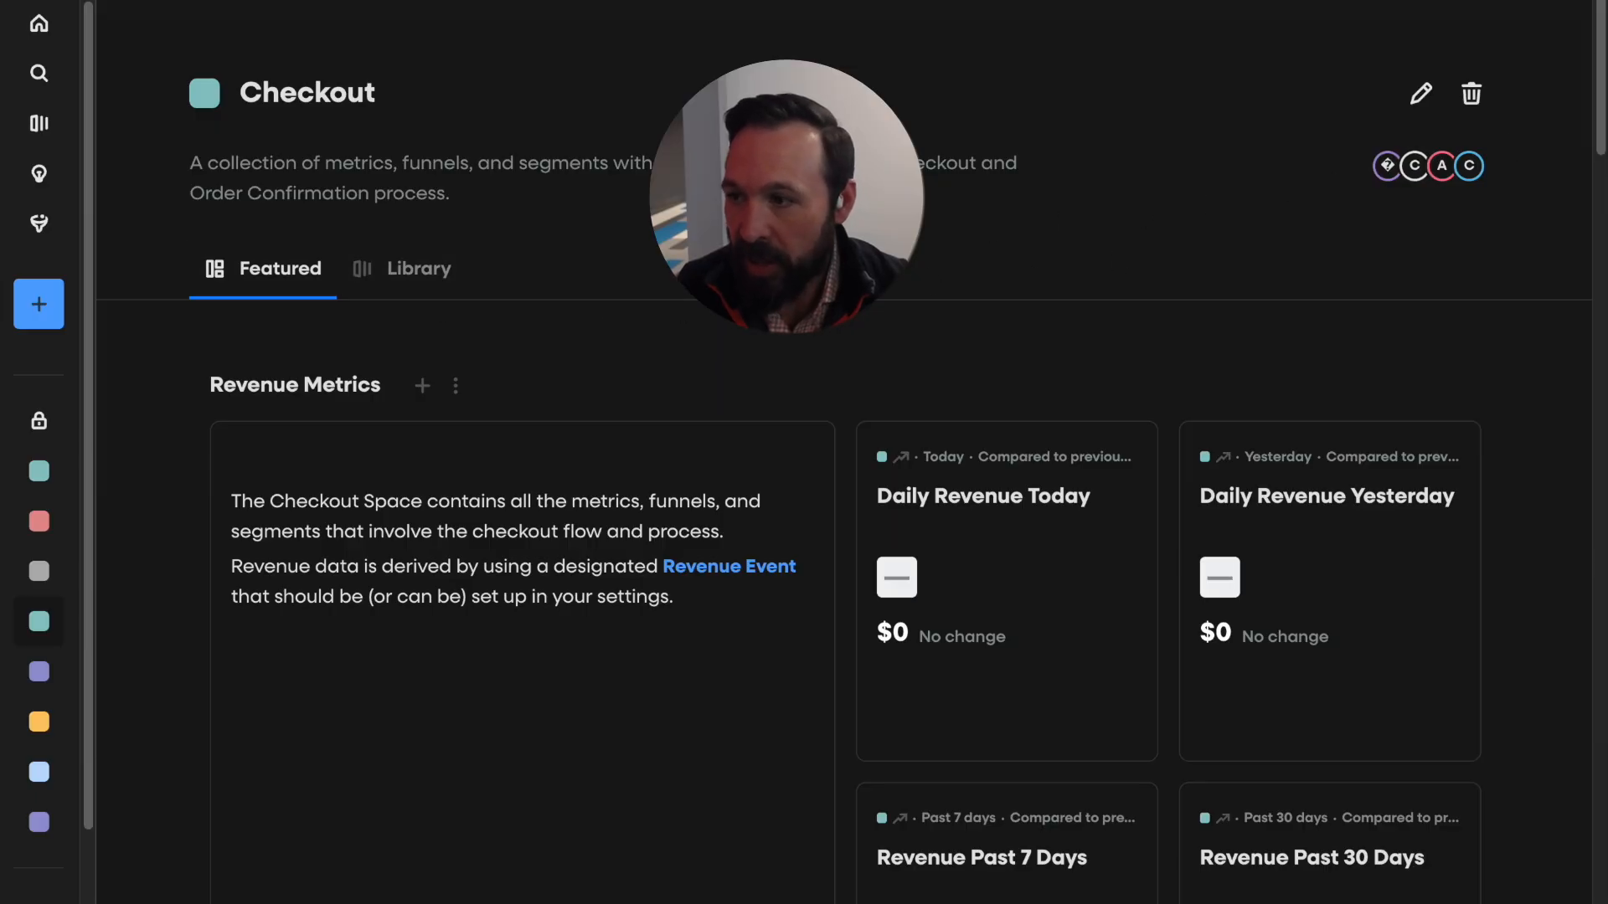
pyautogui.moveTo(1599, 31); pyautogui.dragTo(1505, 82)
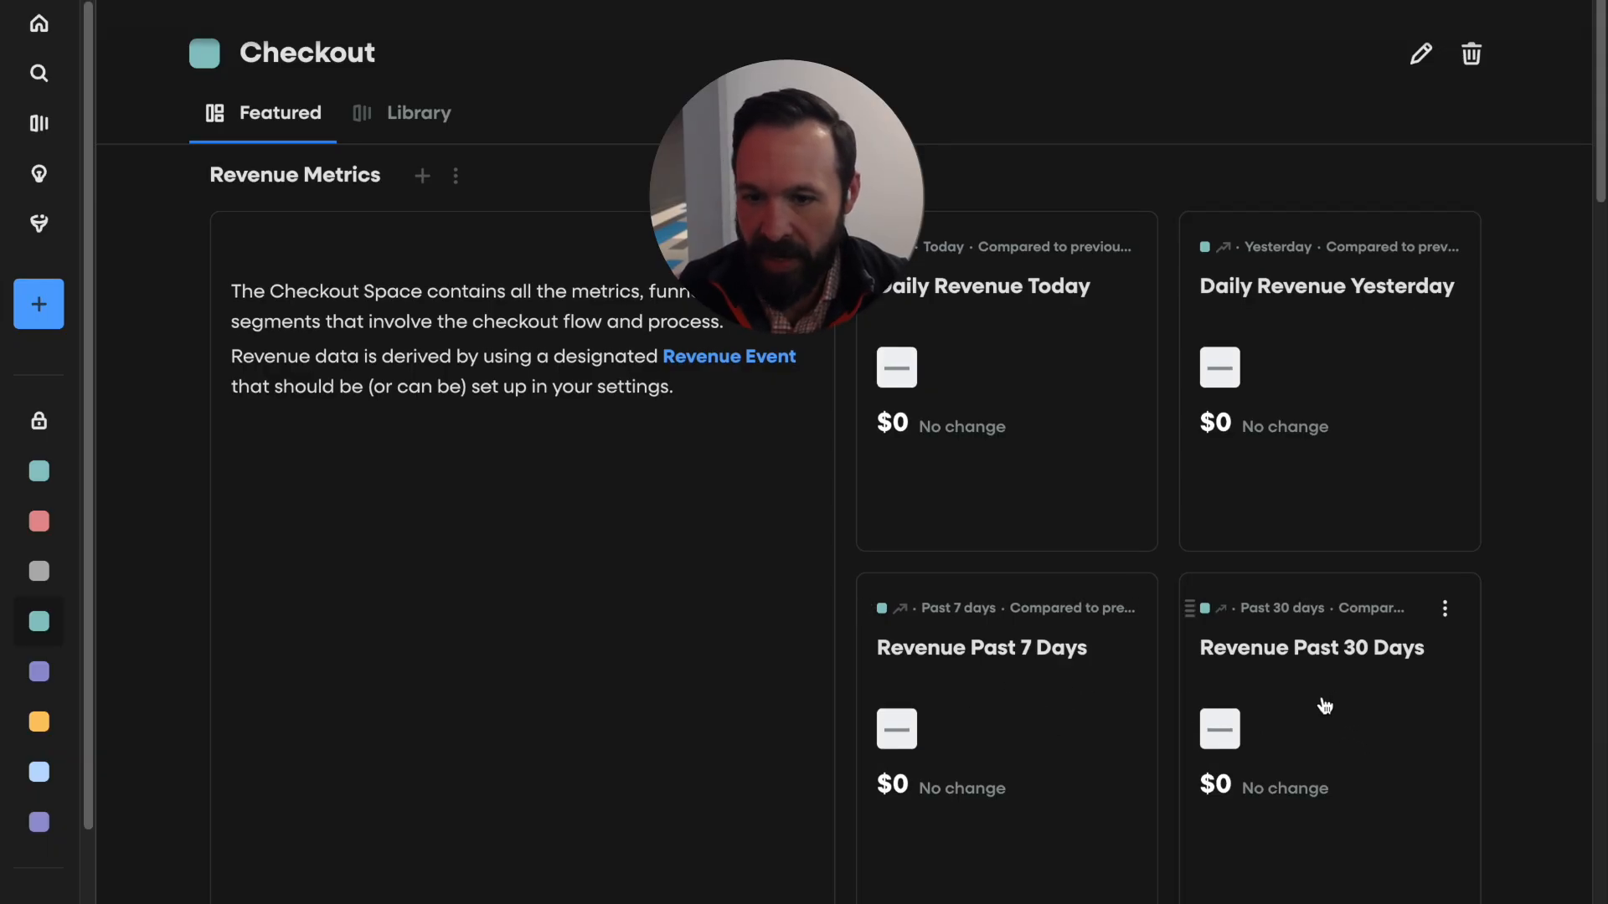
# Review the Revenue Metrics cards and the definitions of the AtC to Checkout Conversion Rate and Checkout Completion Rate metrics.
pyautogui.scroll(-3, 1323, 703)
pyautogui.moveTo(960, 452)
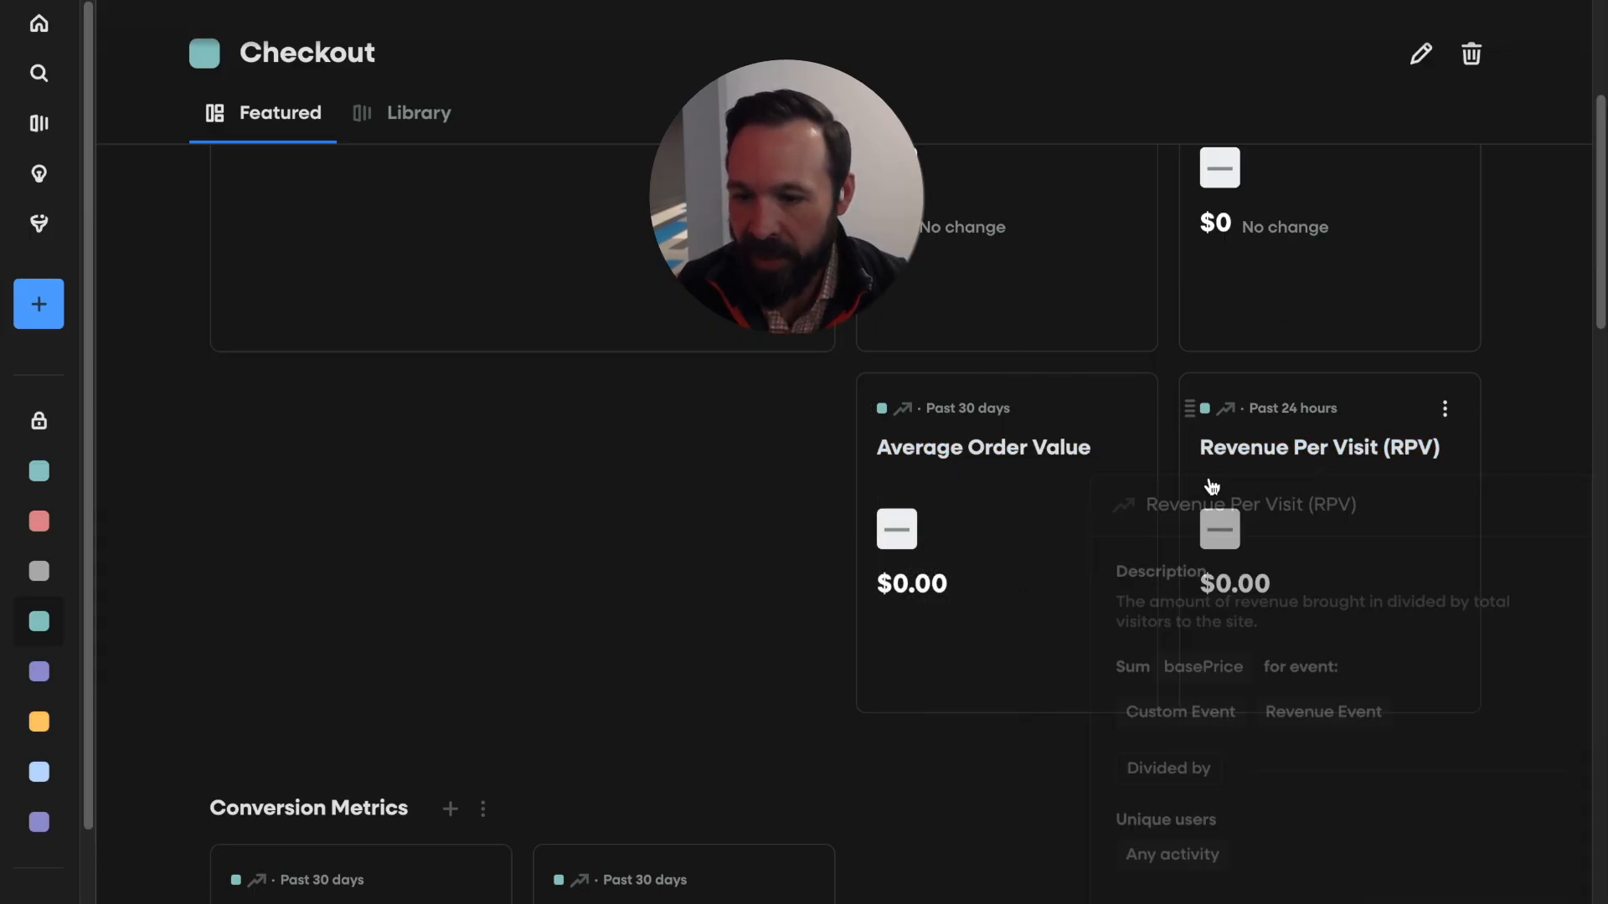
pyautogui.scroll(-8, 1209, 503)
pyautogui.scroll(3, 1209, 480)
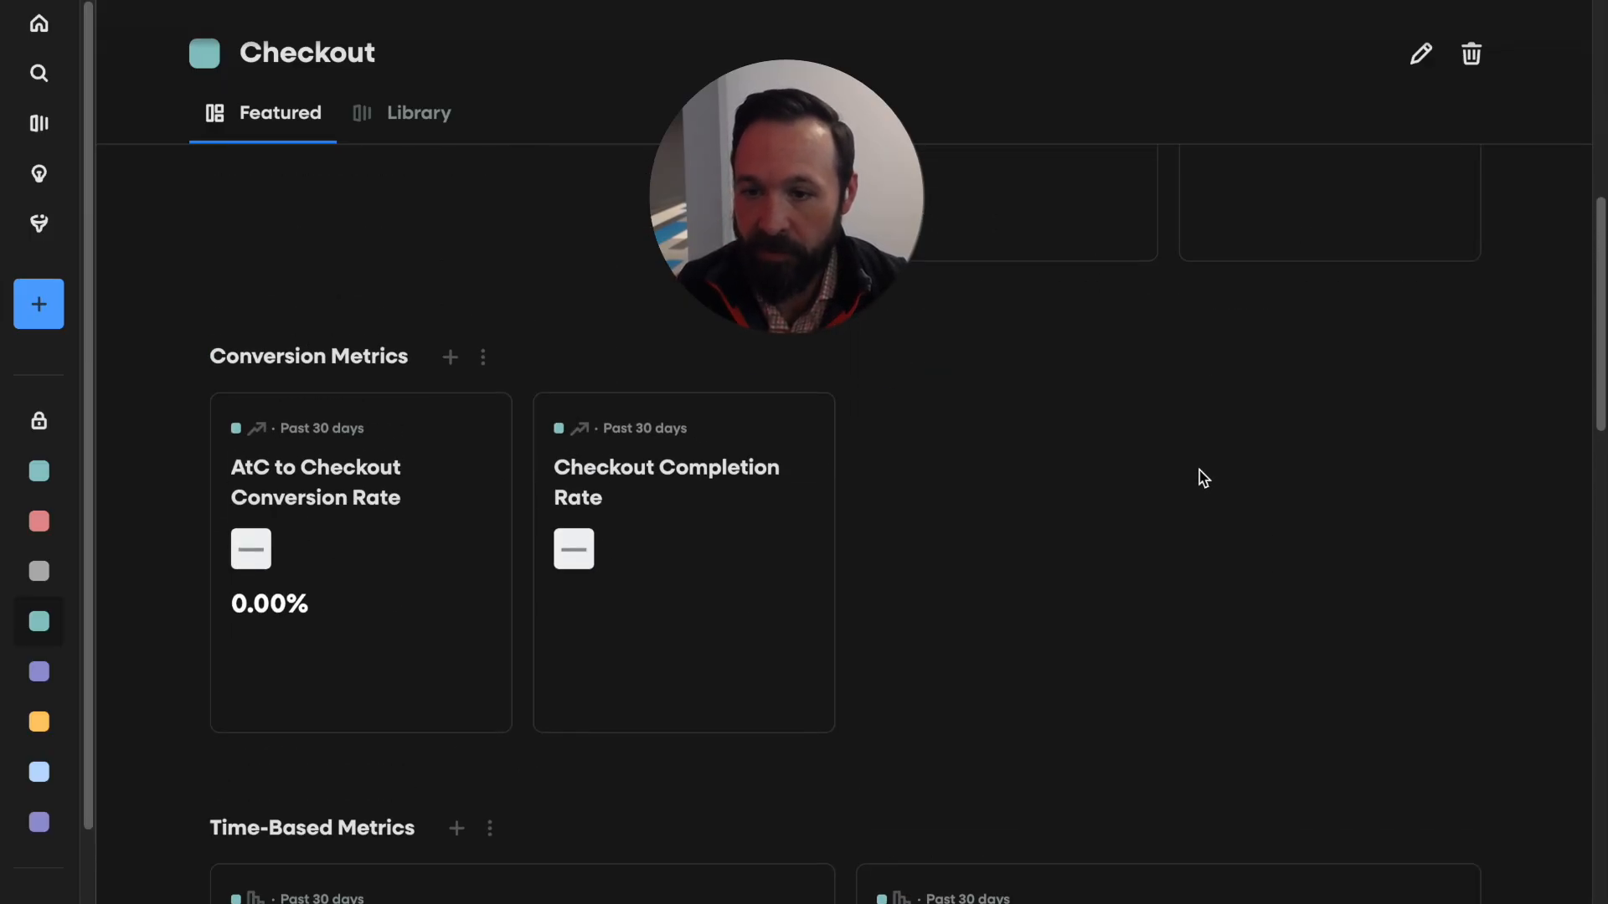
pyautogui.moveTo(316, 515)
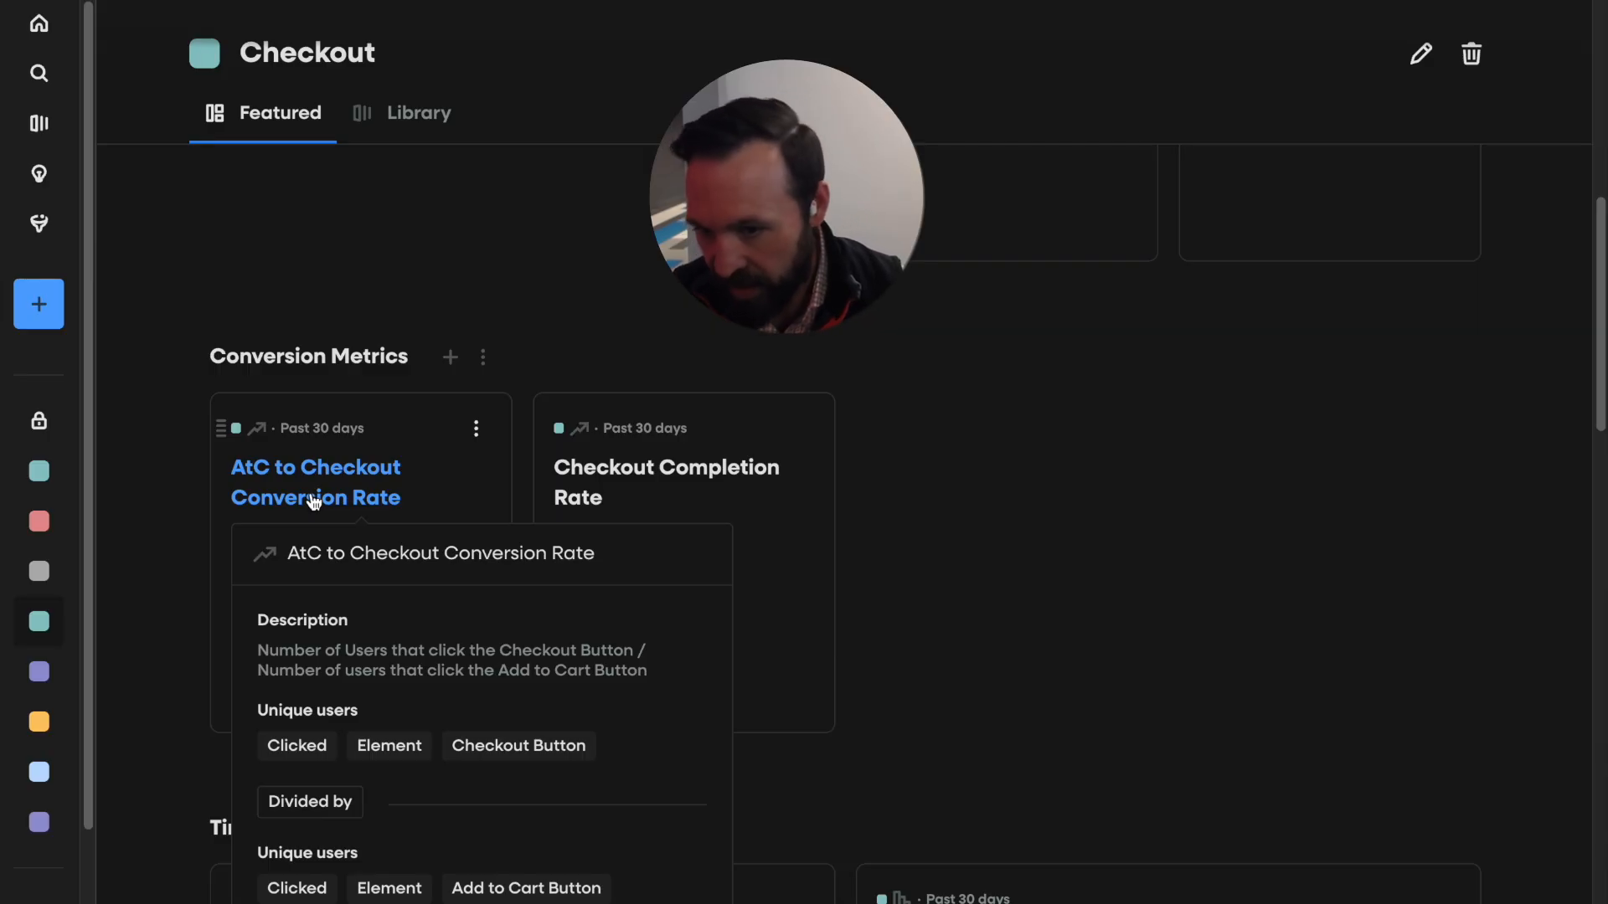
pyautogui.moveTo(677, 484)
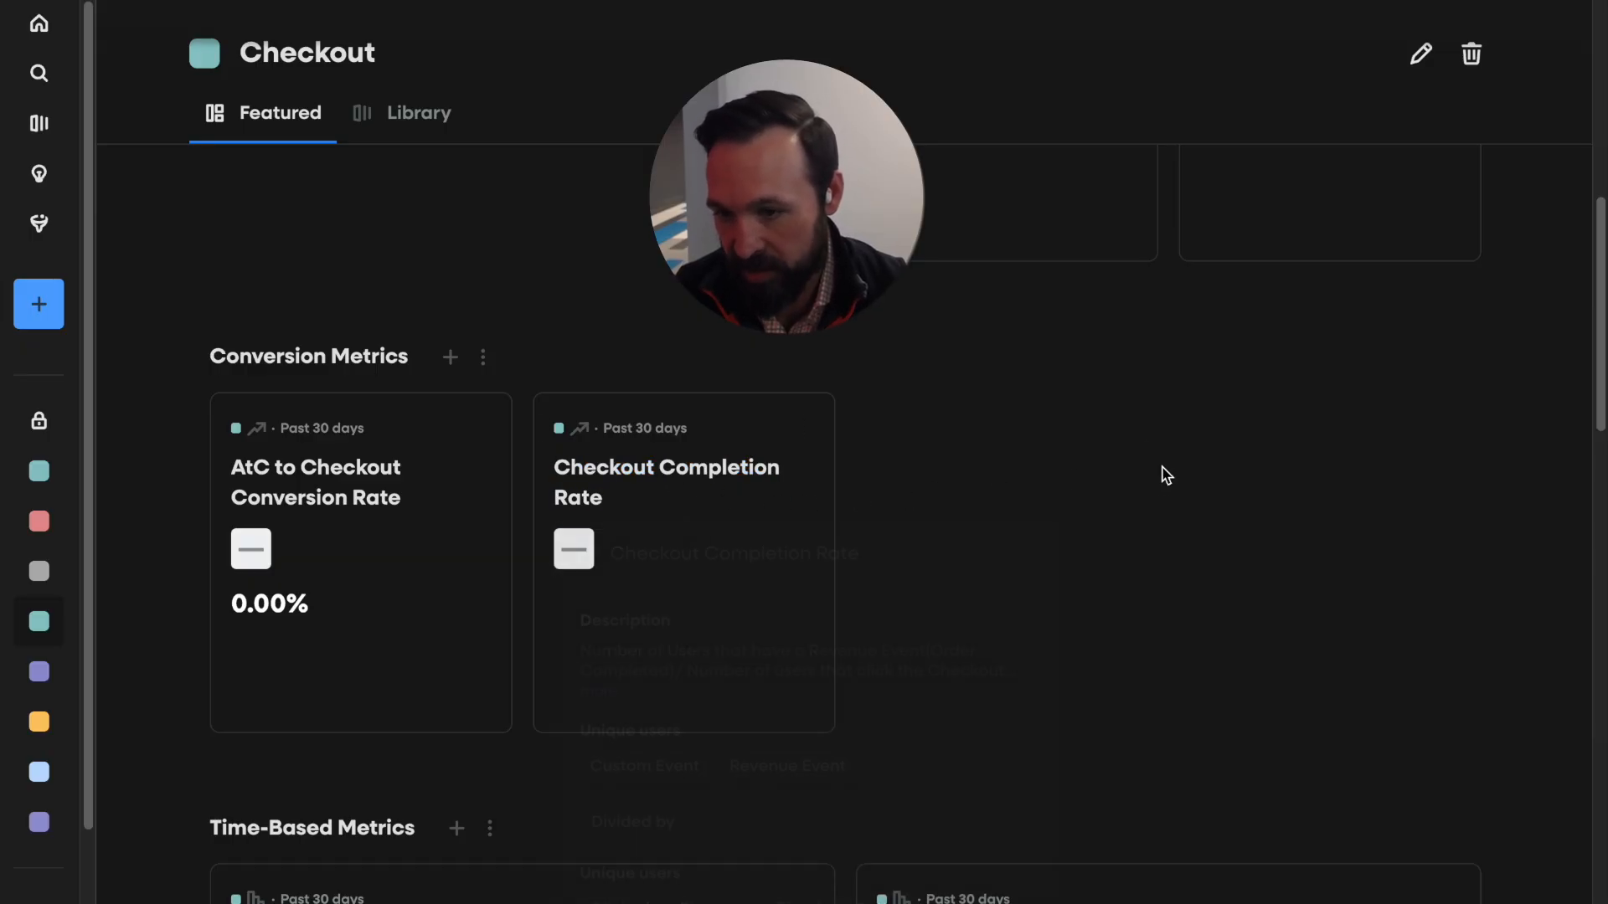
# Change the Add to Cart -> Checkout Start card under Time-Based Metrics to a single number showing Time to complete.
pyautogui.scroll(-3, 1138, 515)
pyautogui.scroll(-3, 1097, 531)
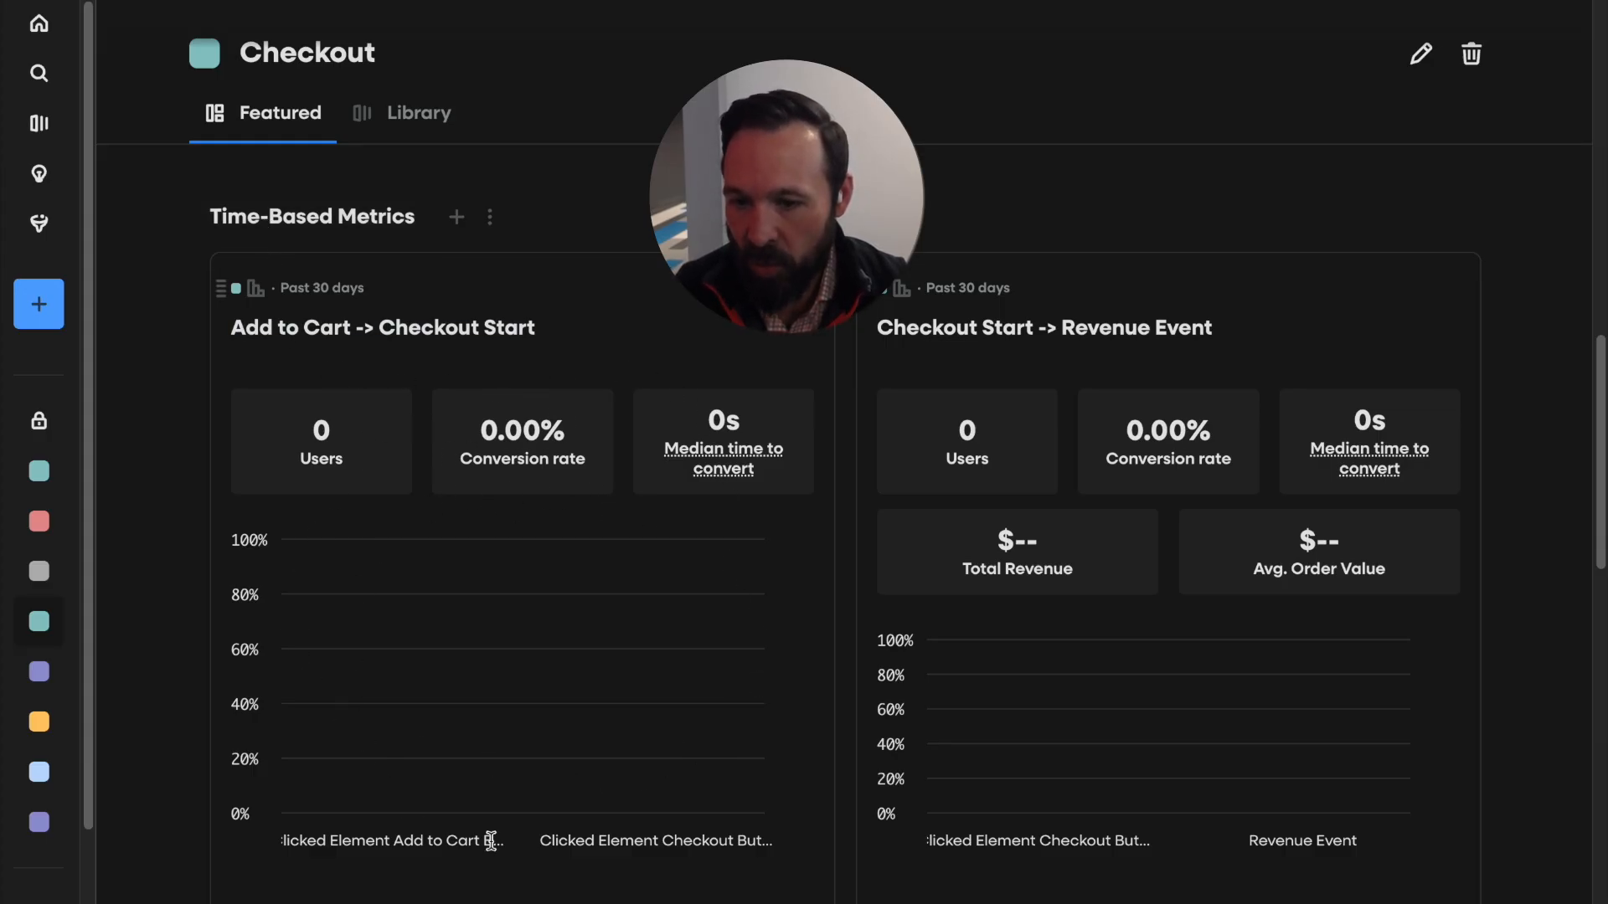
pyautogui.moveTo(709, 391); pyautogui.dragTo(610, 155)
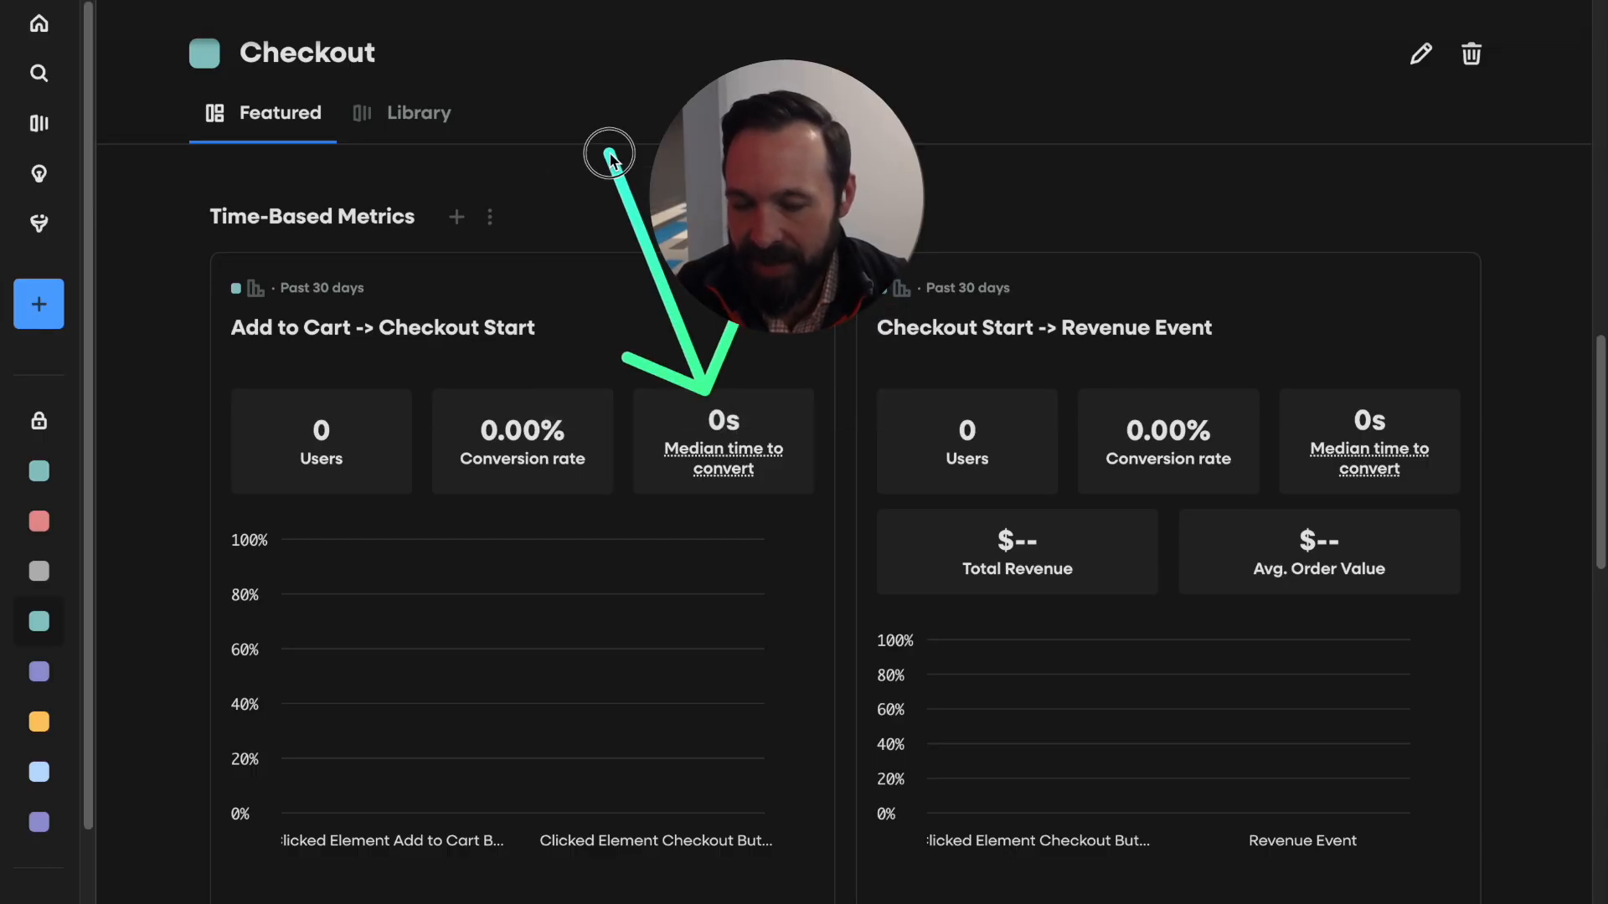
pyautogui.click(802, 289)
pyautogui.moveTo(931, 605)
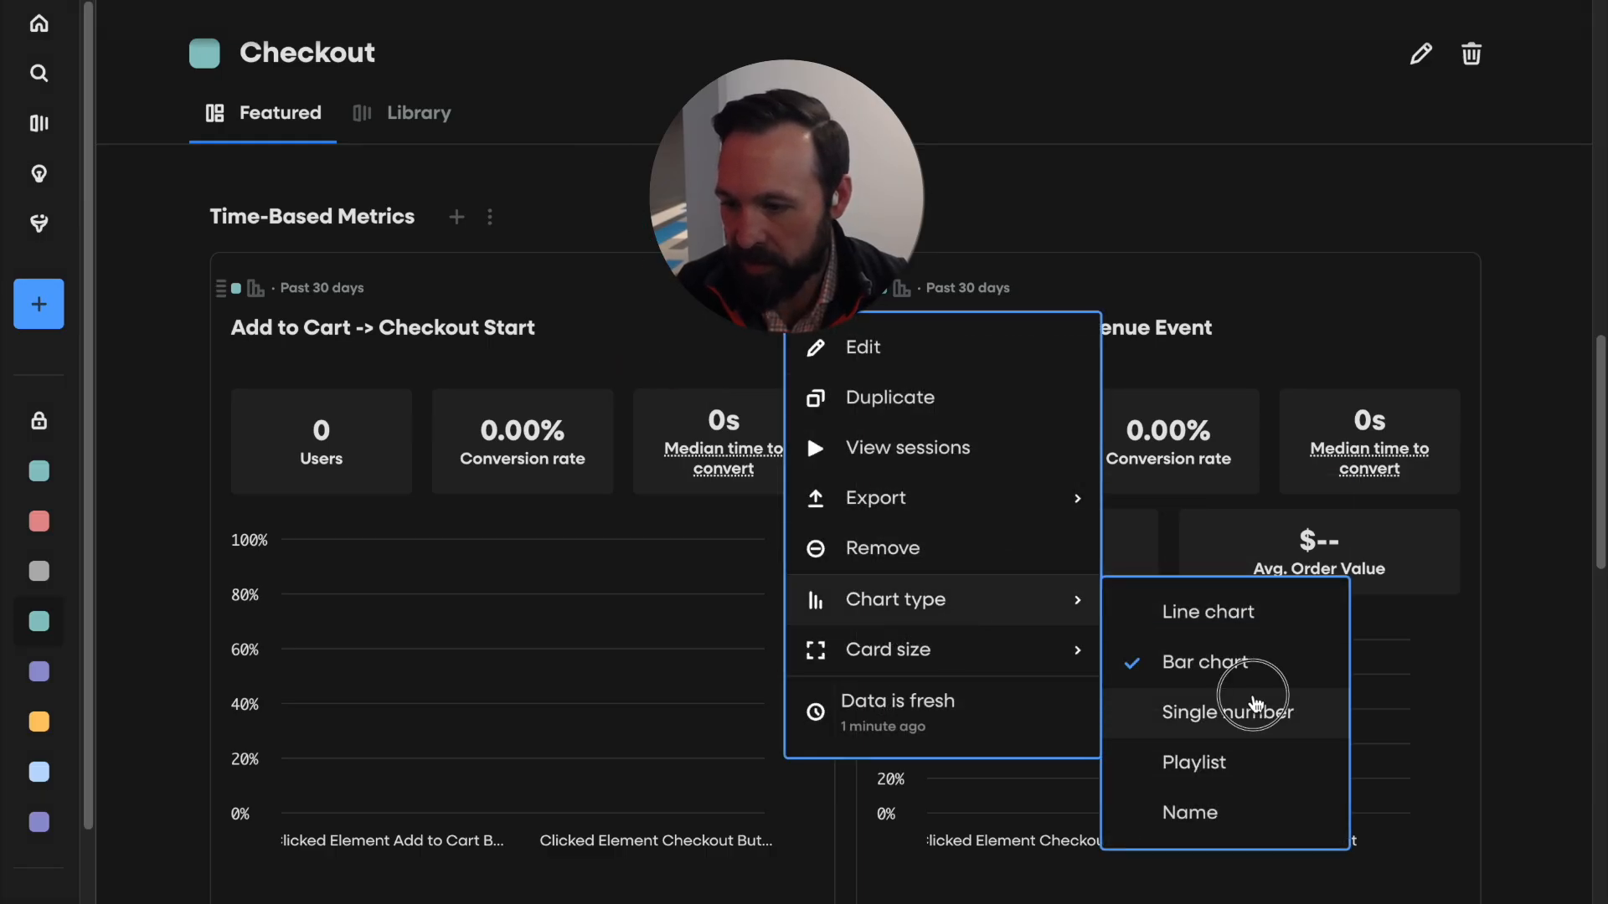
pyautogui.click(1251, 714)
pyautogui.click(475, 287)
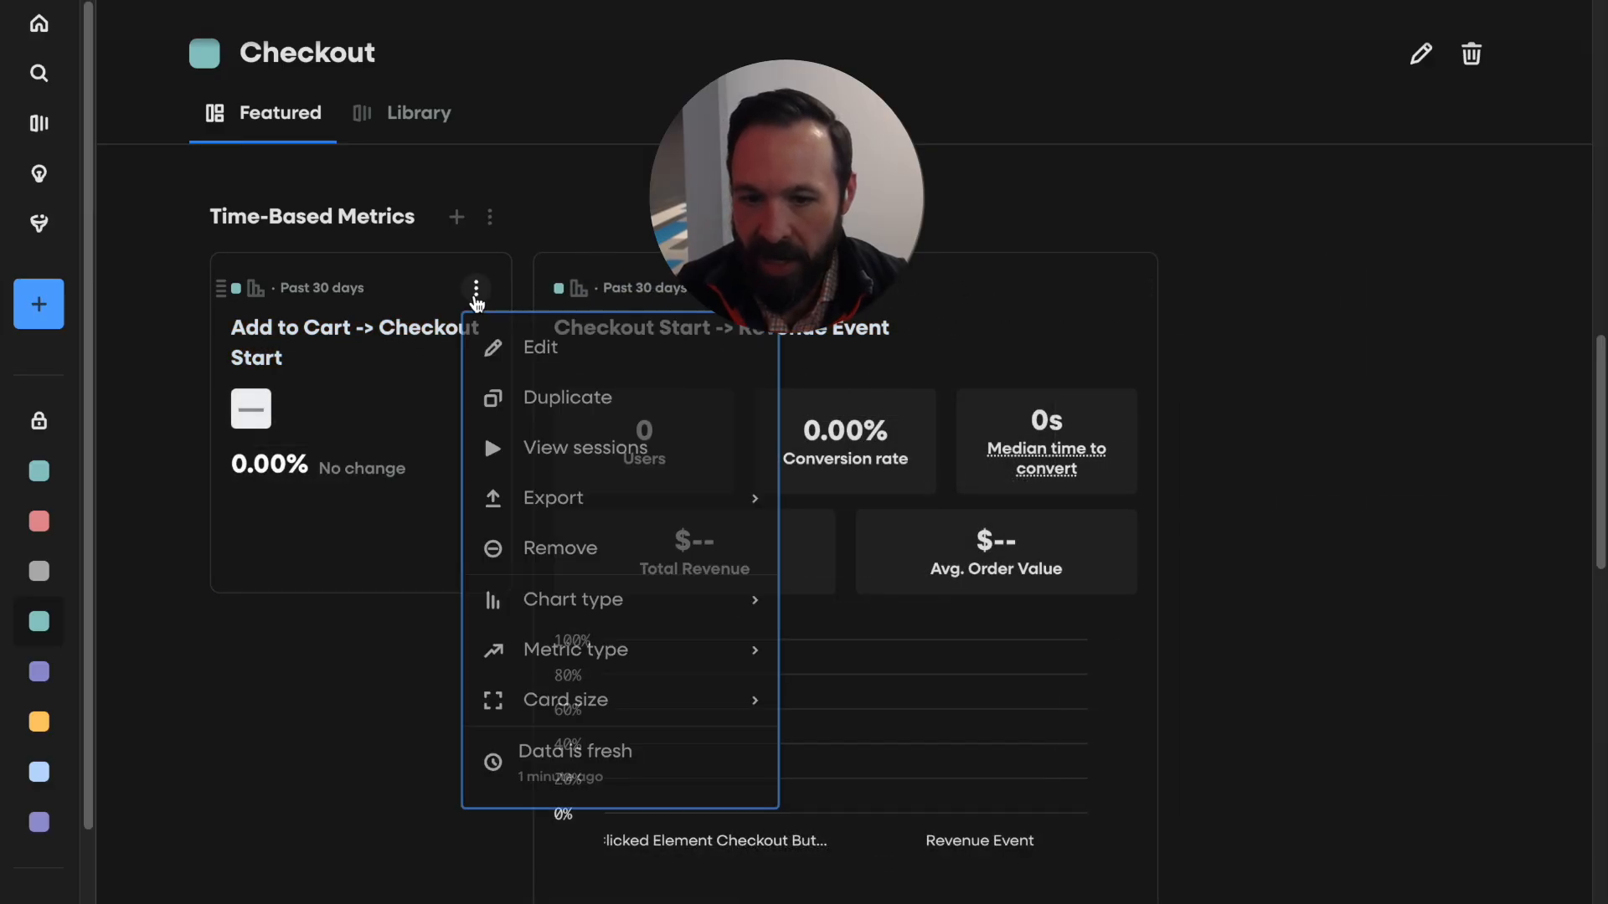
pyautogui.moveTo(647, 656)
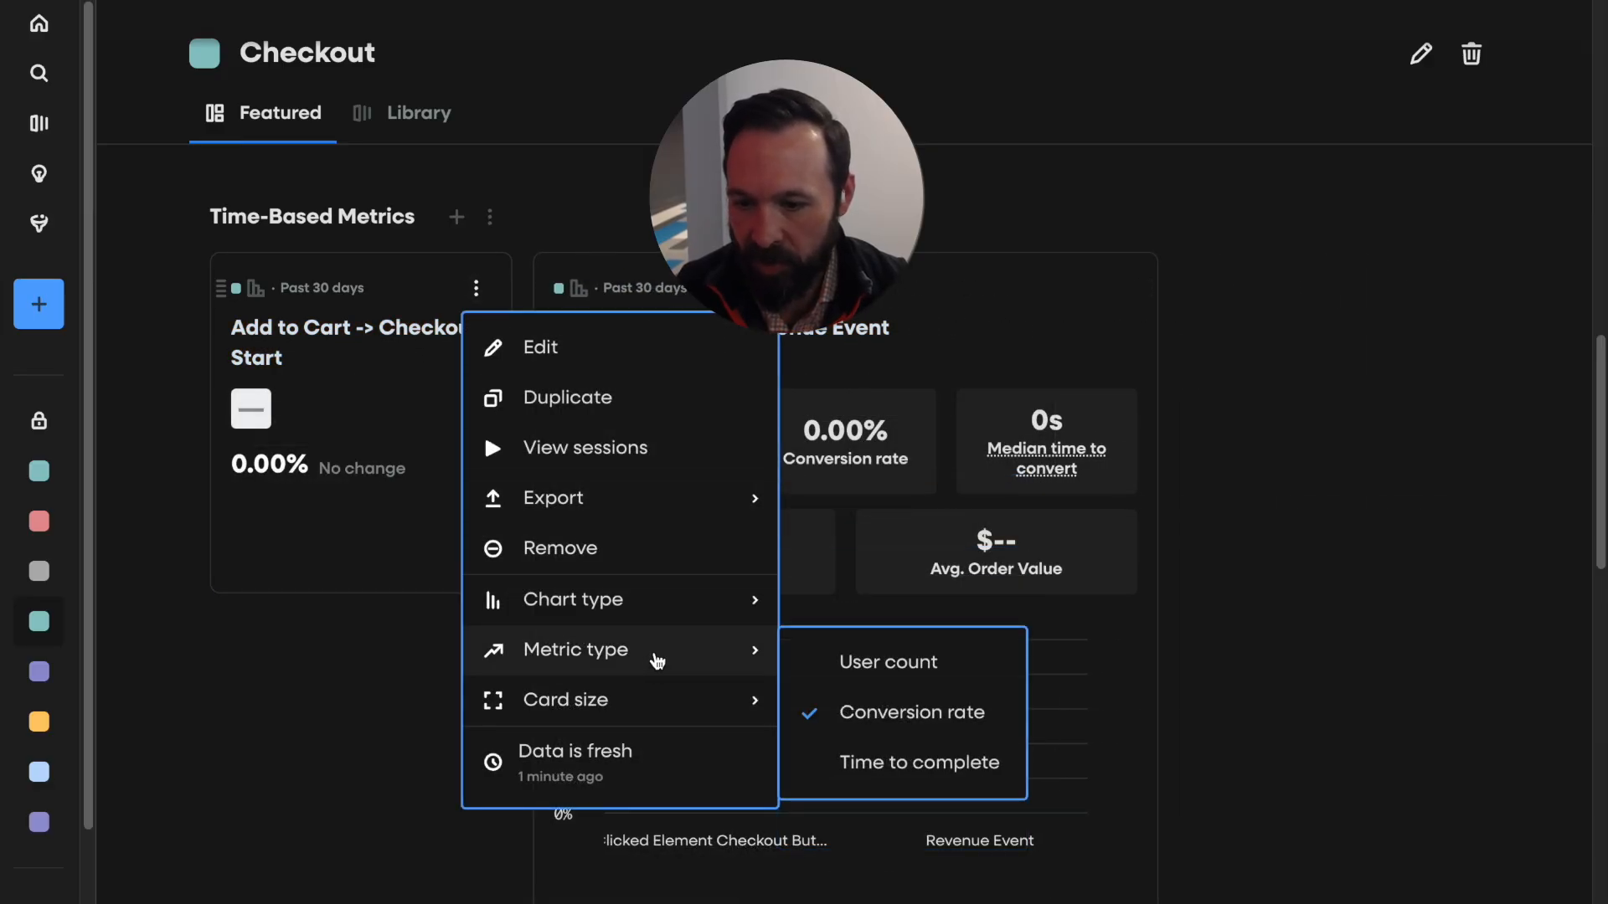
pyautogui.click(871, 762)
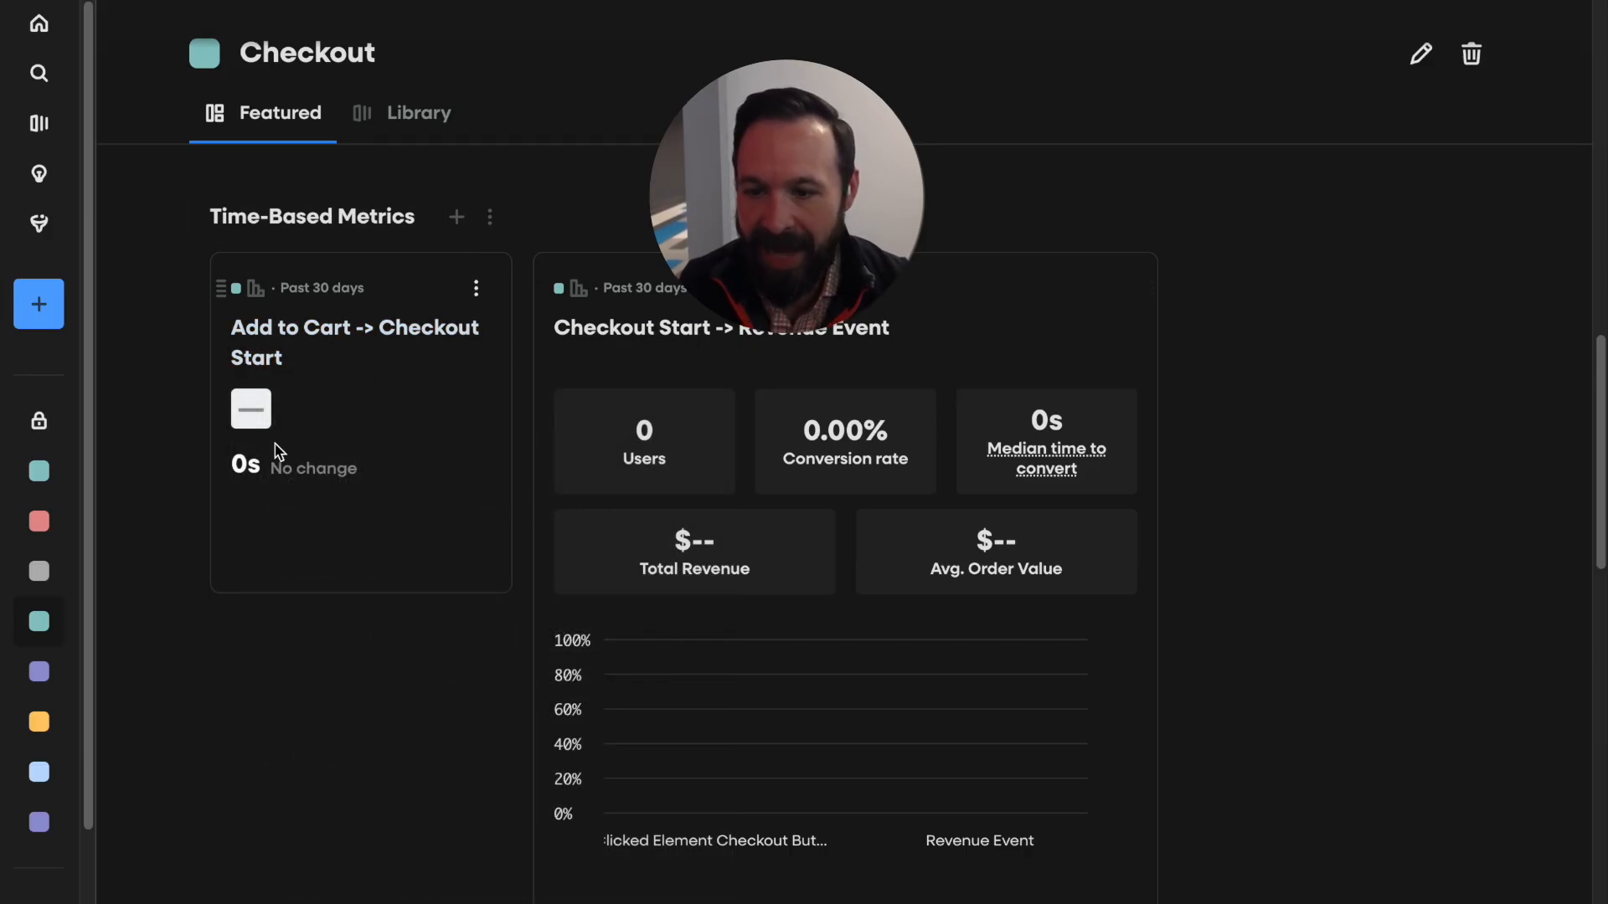
# Examine the Time-Based, Error, User Experience and Device Metrics sections of the Checkout space.
pyautogui.moveTo(393, 352)
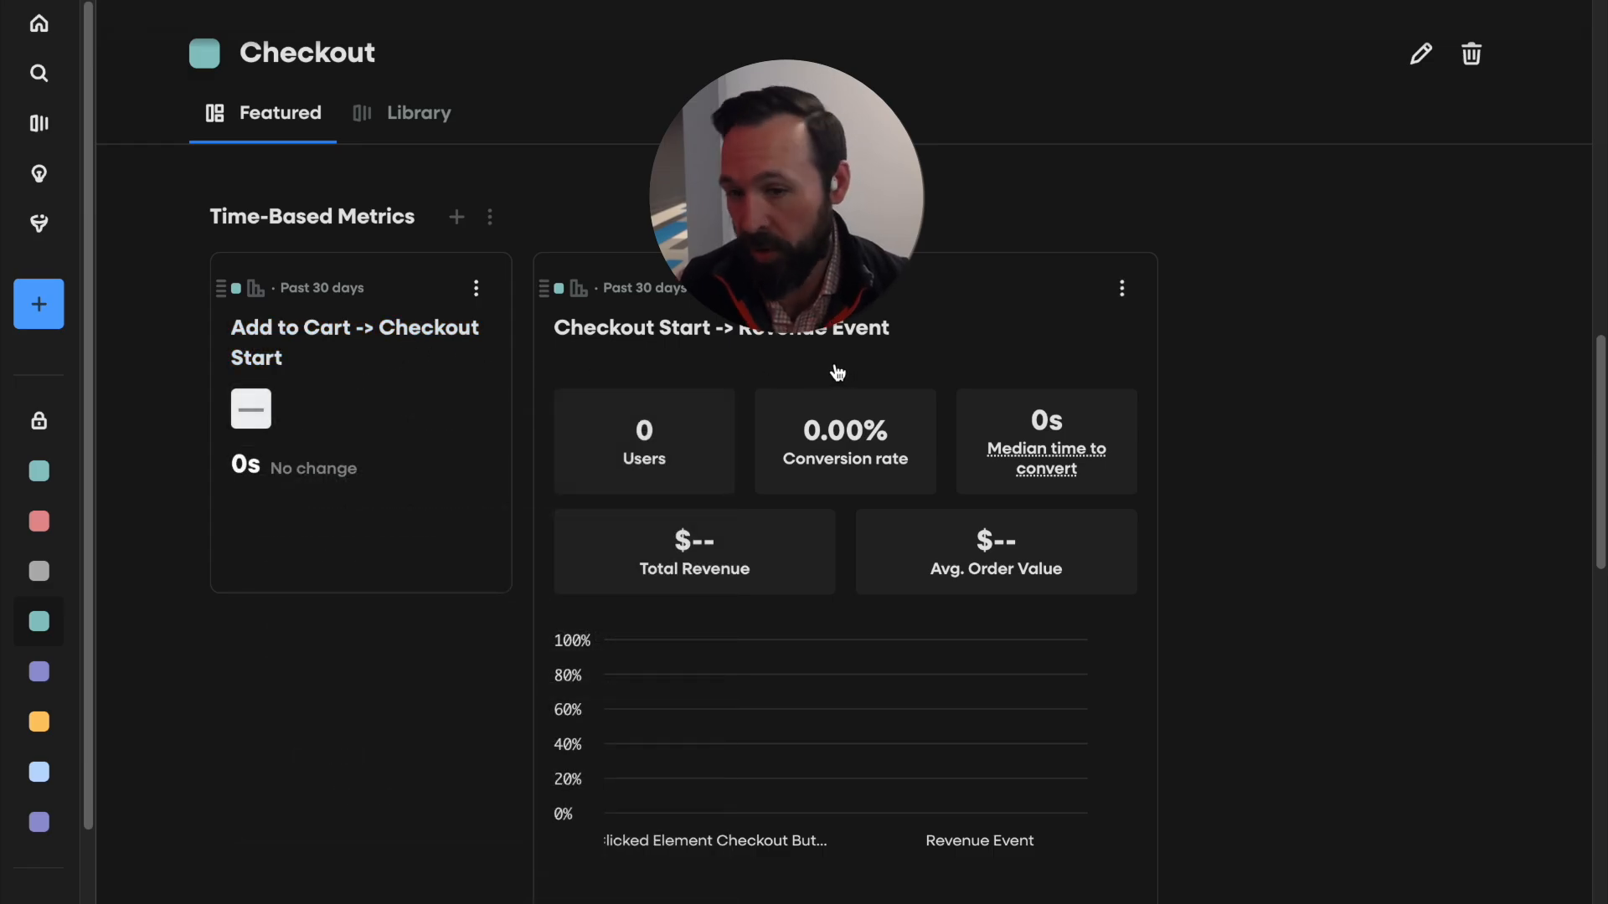
pyautogui.scroll(-9, 1013, 424)
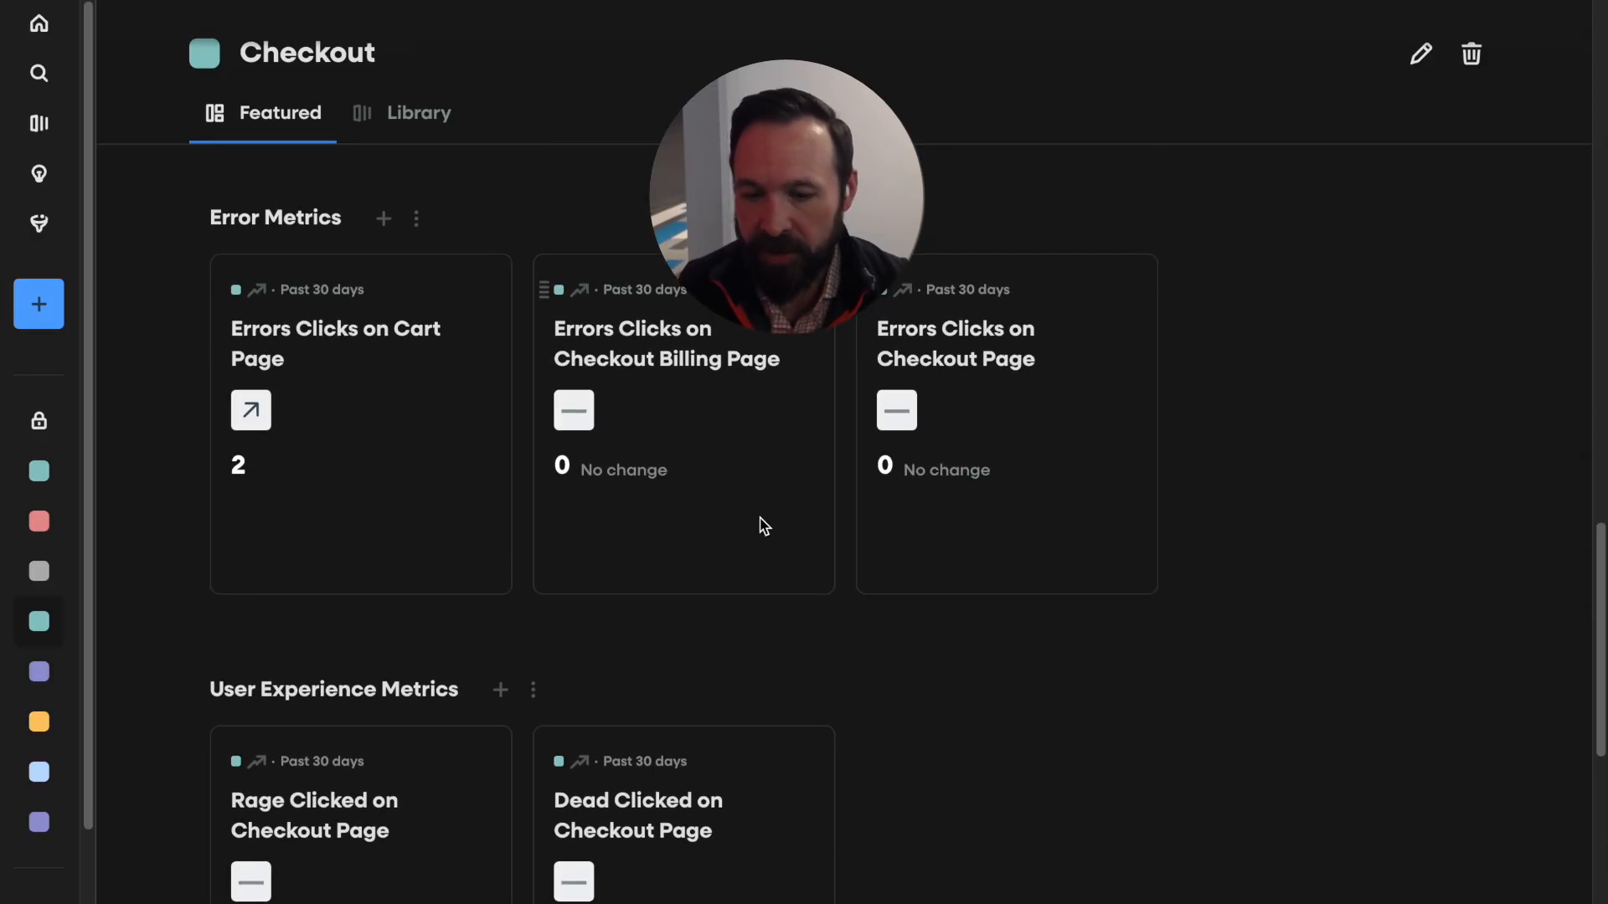
pyautogui.scroll(10, 758, 523)
pyautogui.scroll(-3, 758, 519)
pyautogui.scroll(2, 753, 520)
pyautogui.scroll(-1, 754, 517)
pyautogui.scroll(-8, 753, 517)
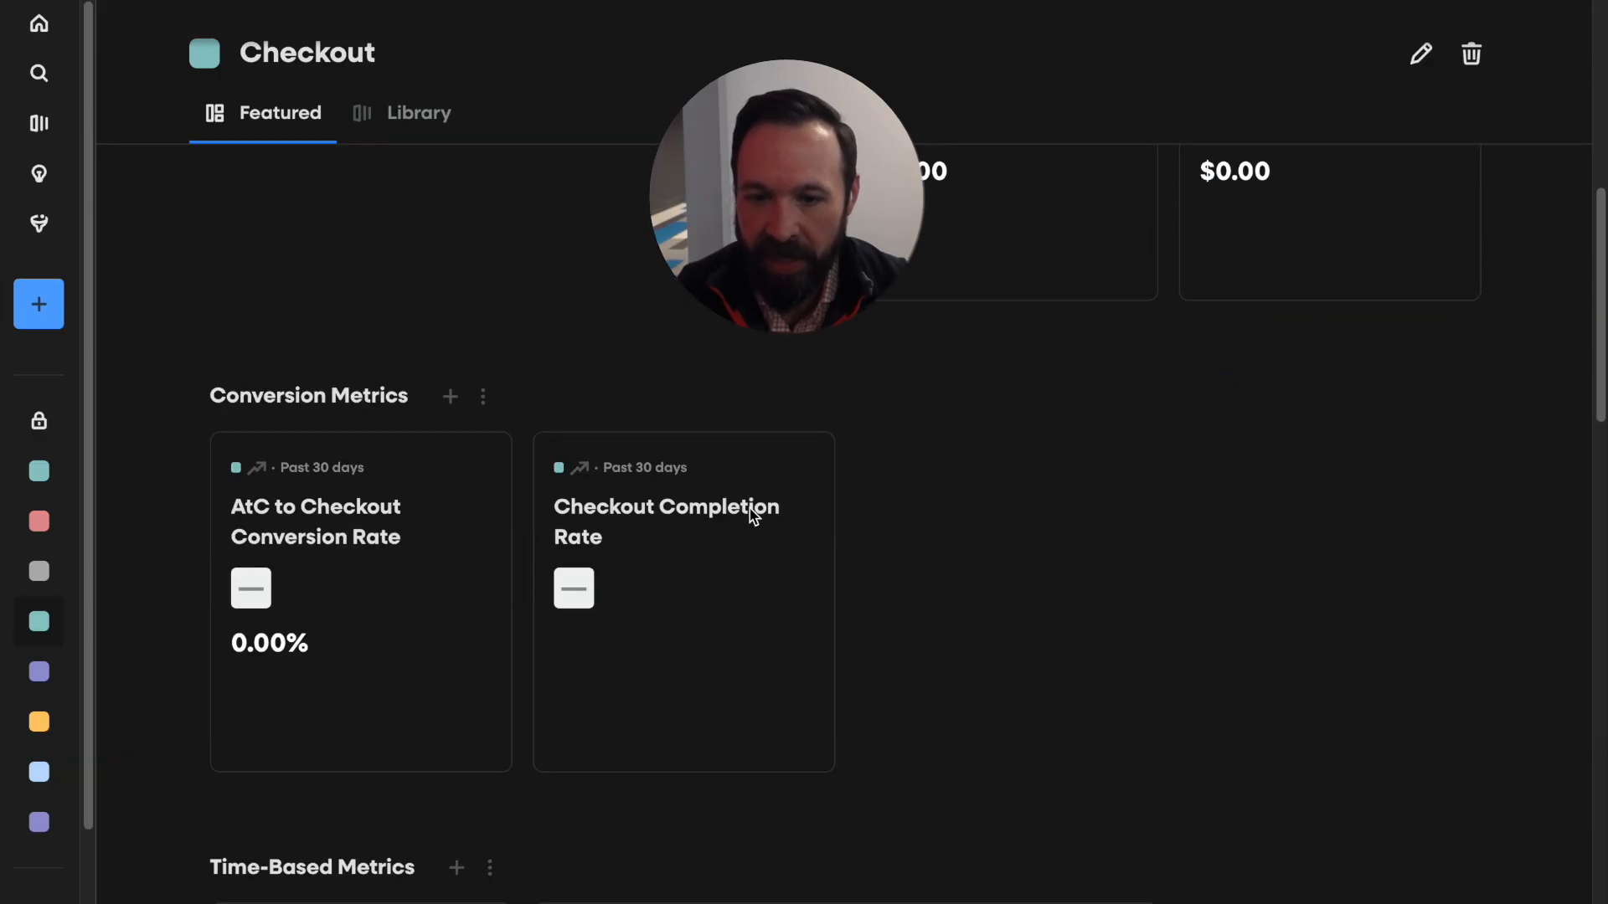
pyautogui.scroll(-5, 754, 517)
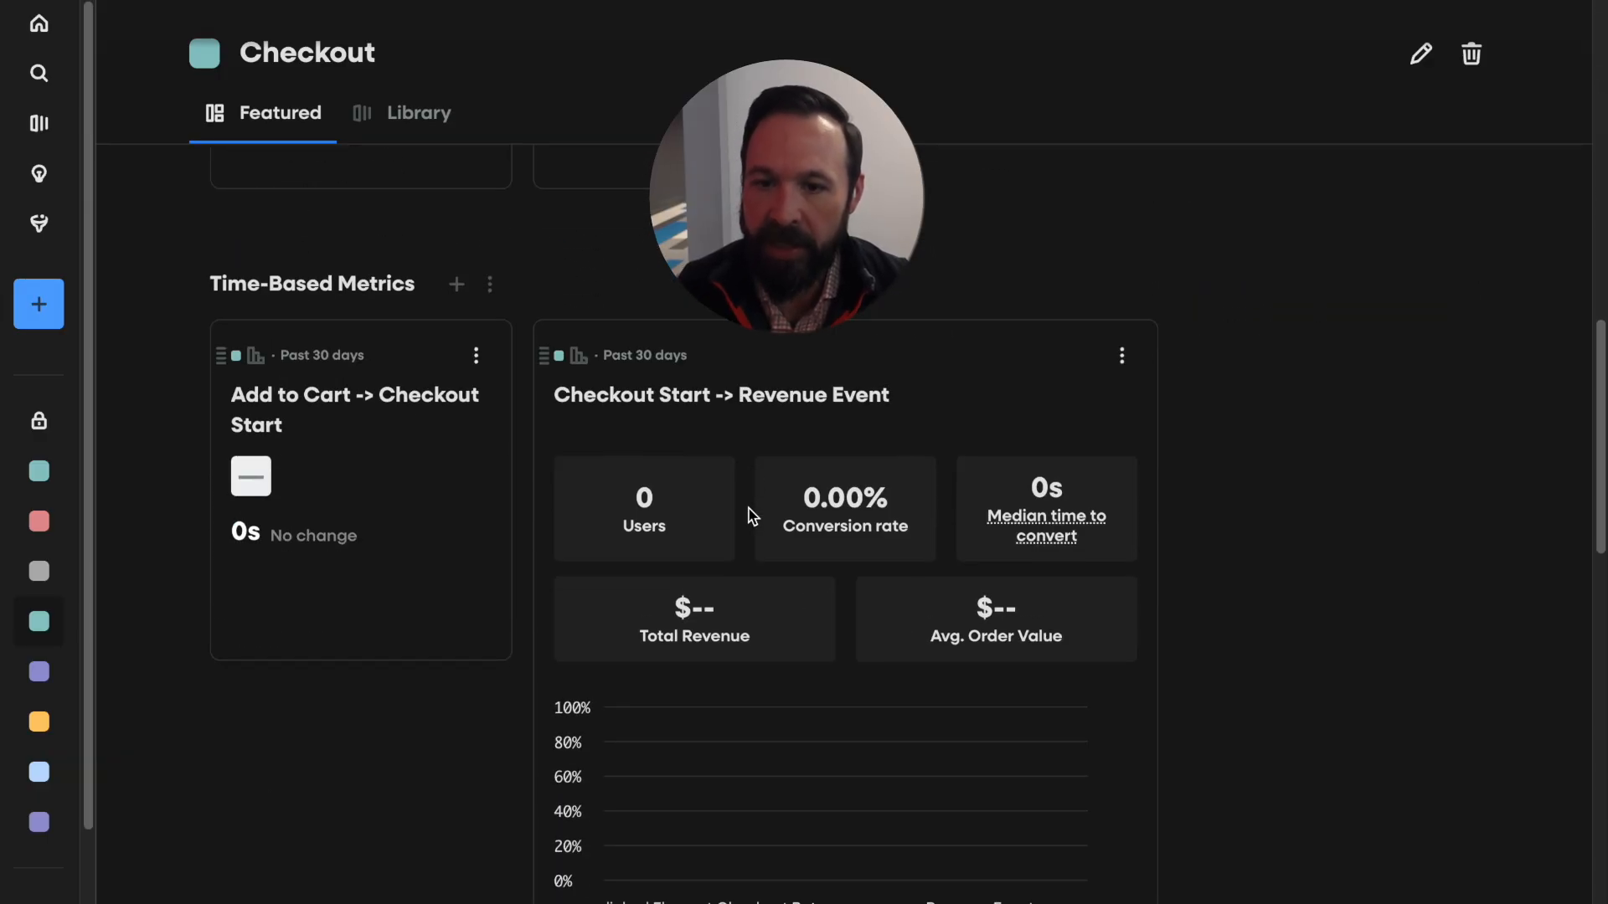
pyautogui.scroll(-10, 751, 516)
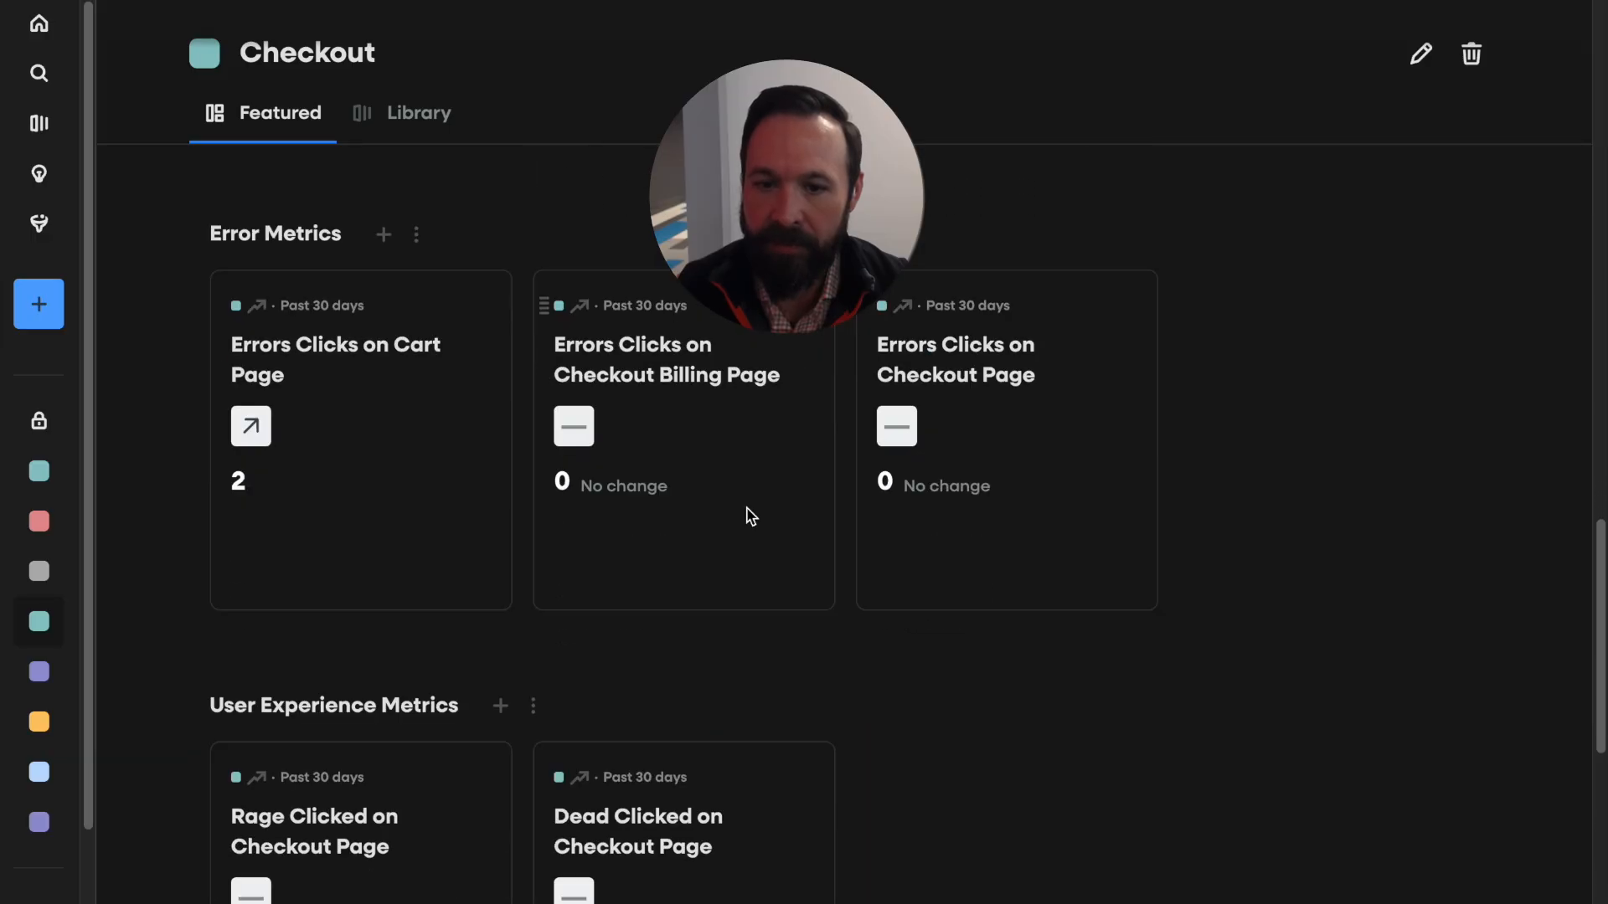
pyautogui.scroll(-4, 748, 514)
pyautogui.moveTo(744, 516)
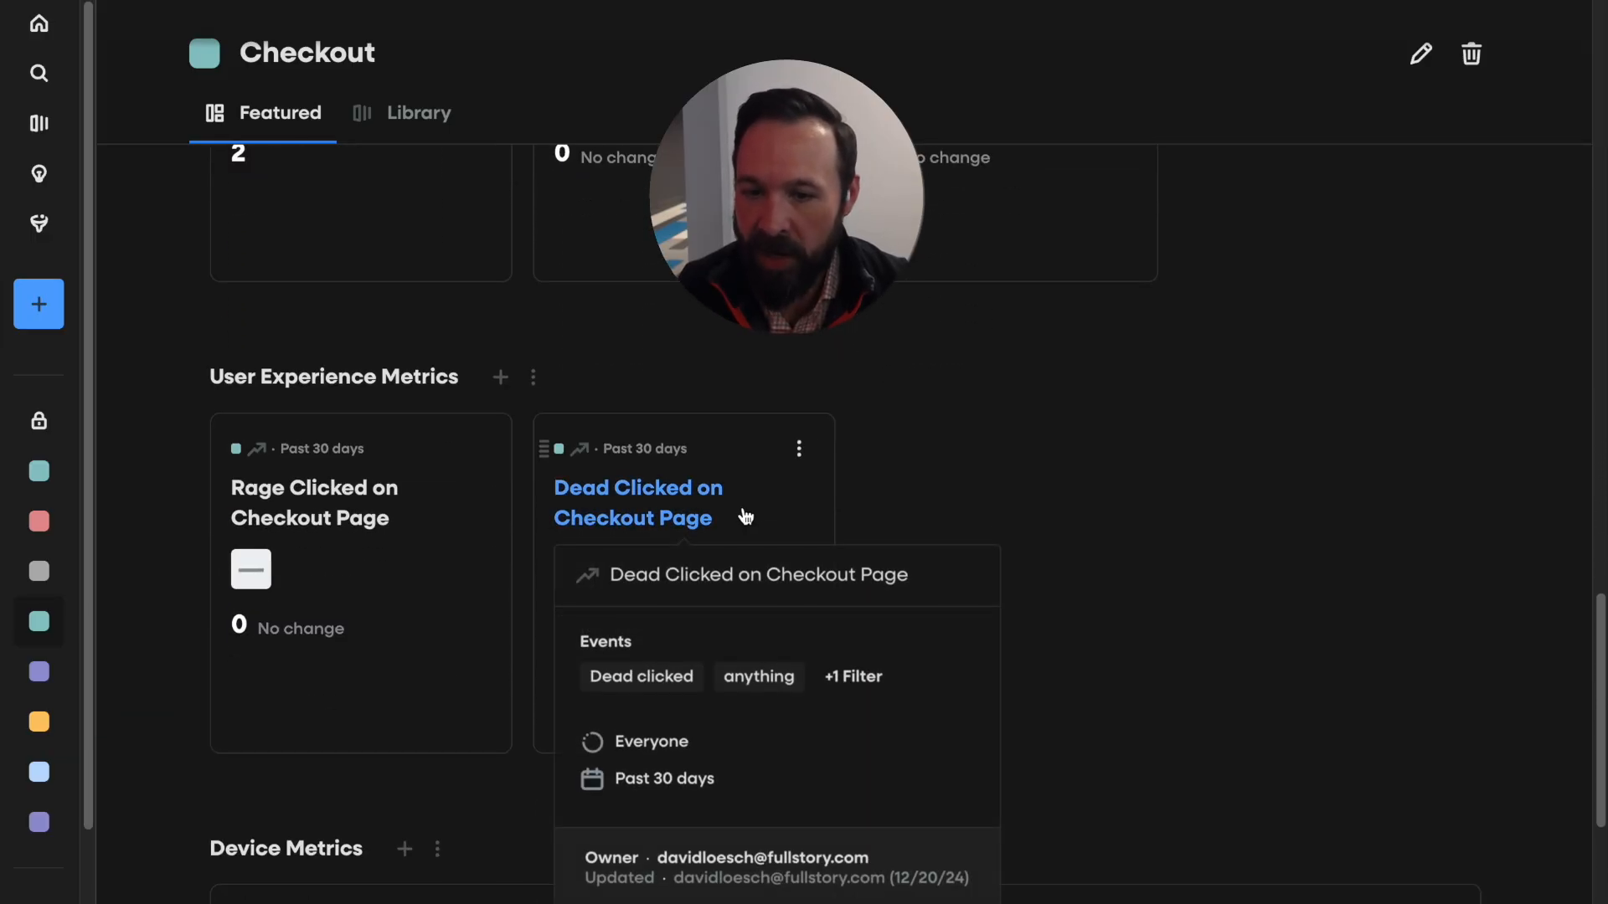
pyautogui.scroll(-3, 745, 516)
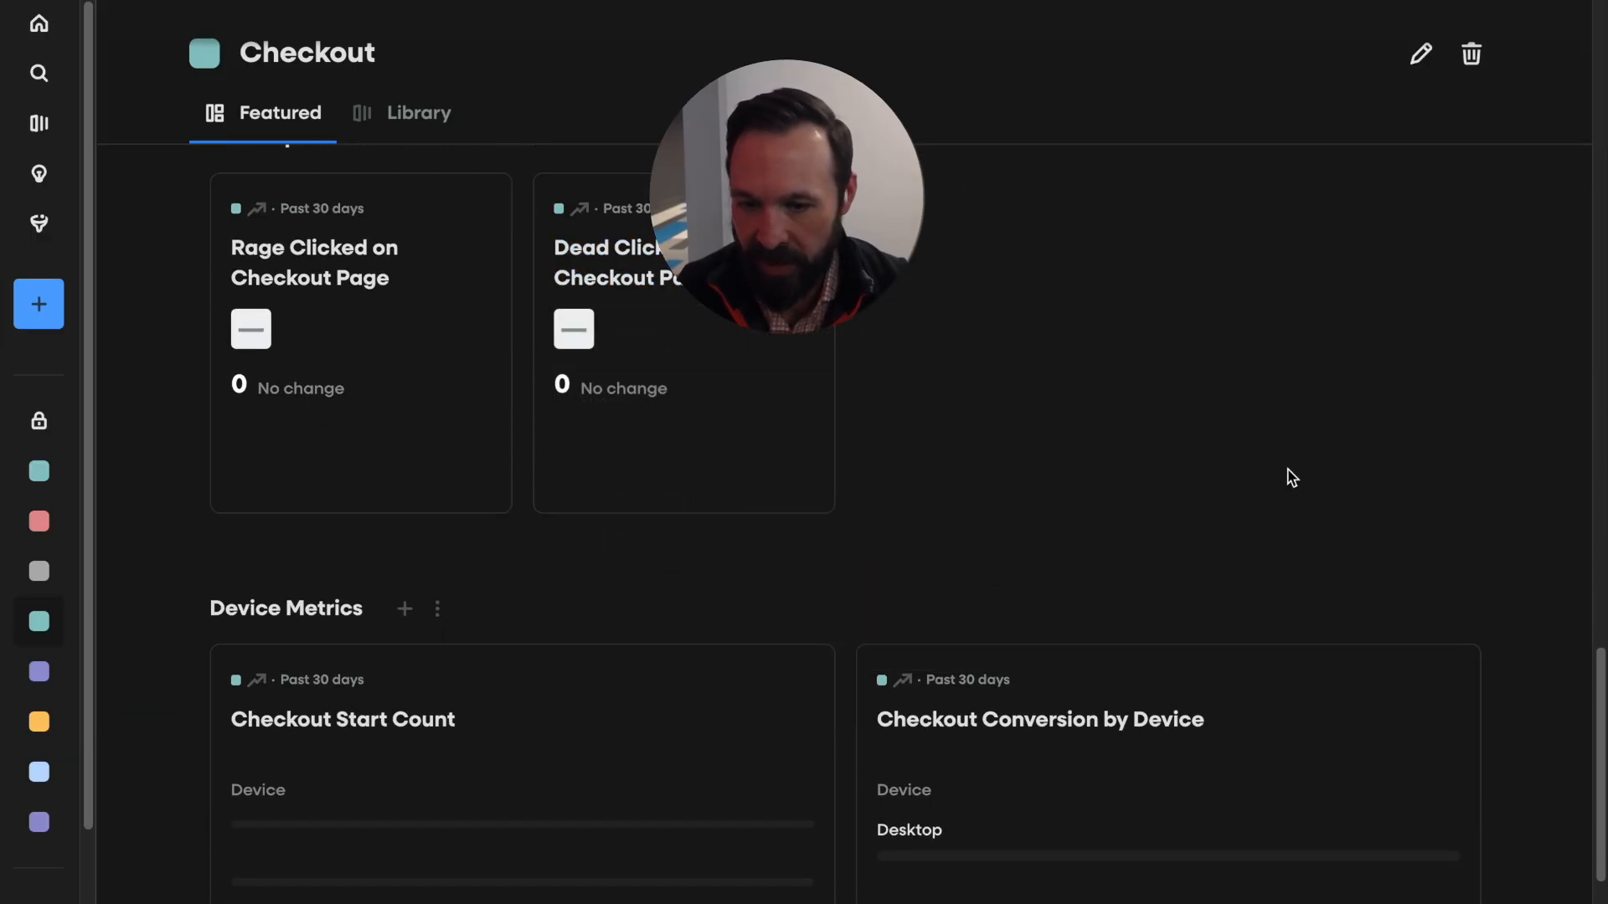
pyautogui.scroll(-5, 1292, 477)
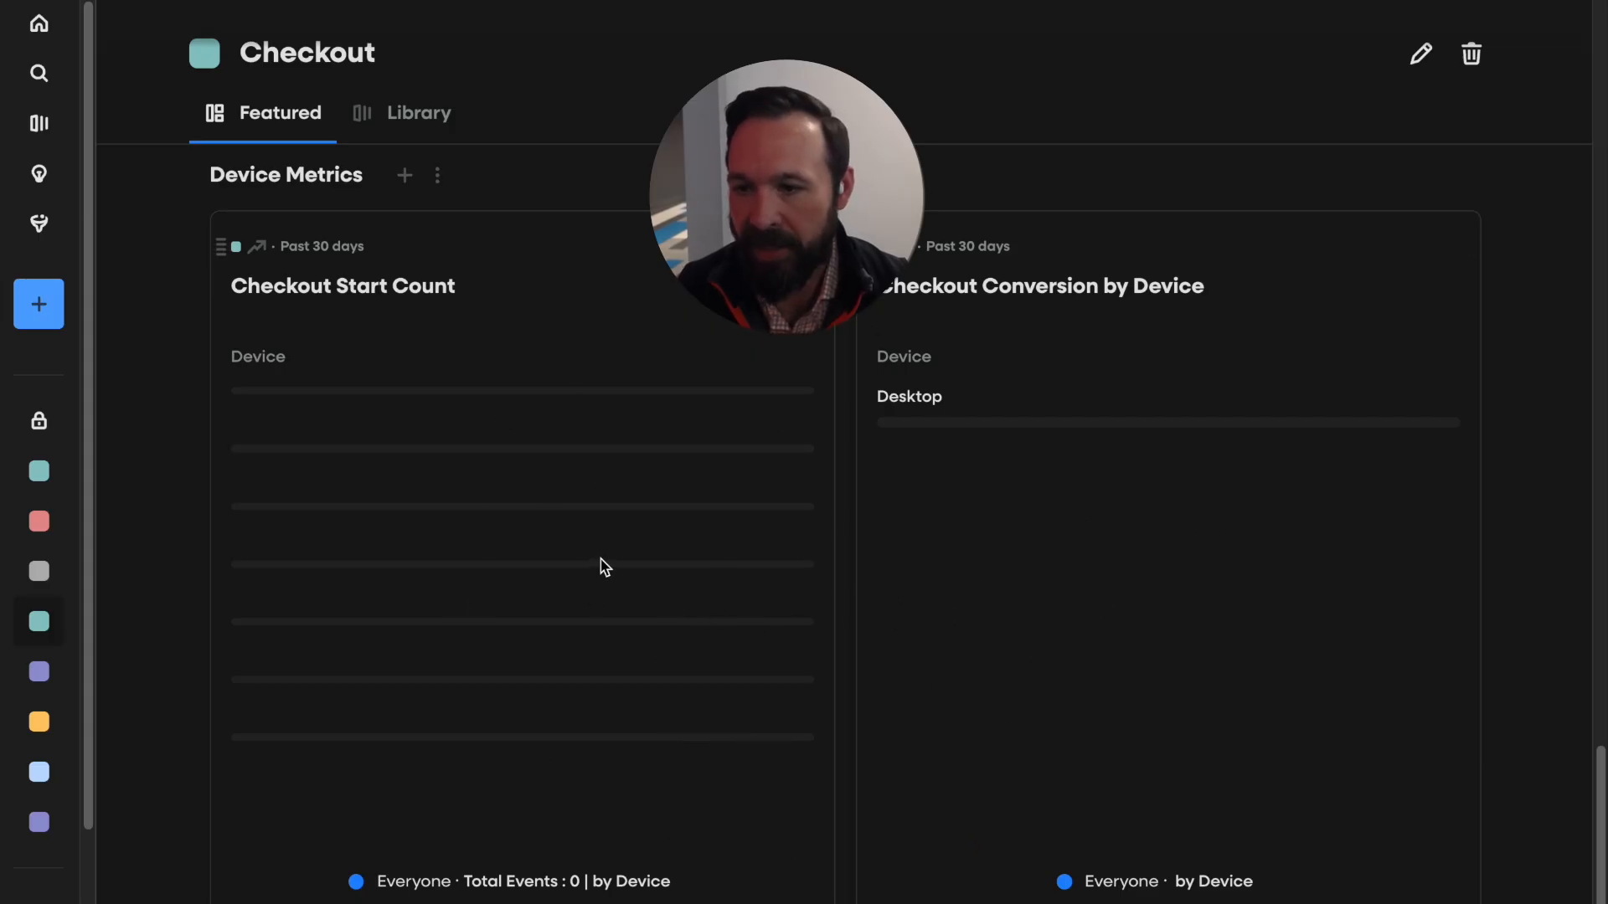
pyautogui.scroll(15, 962, 561)
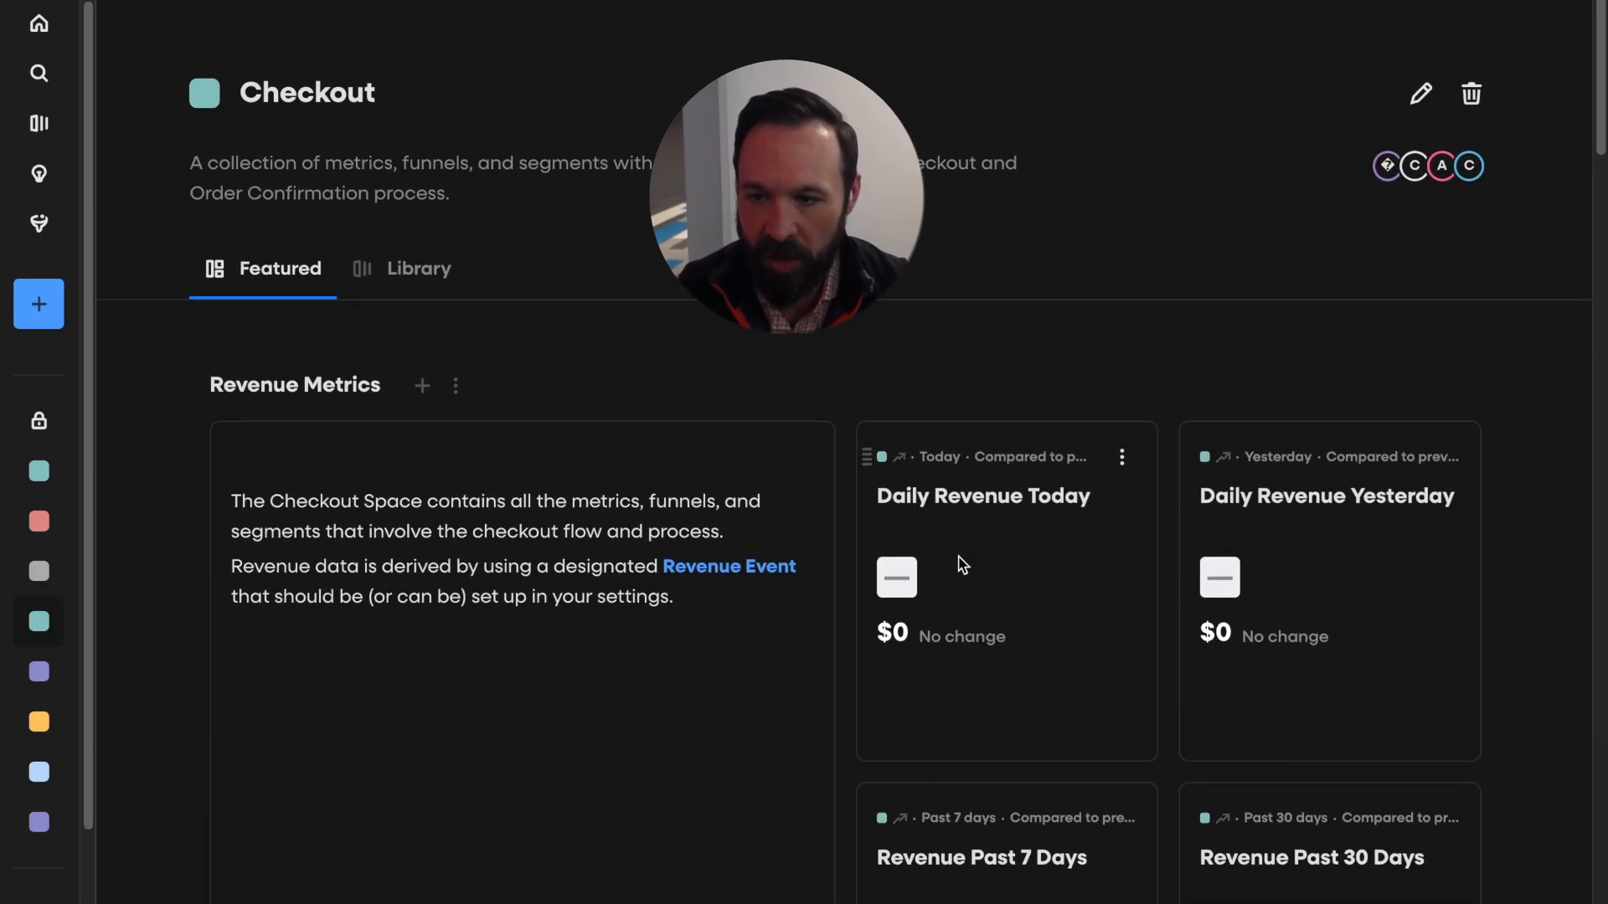
# Open the Checkout Explorer dashboard from the Checkout space's library.
pyautogui.click(398, 277)
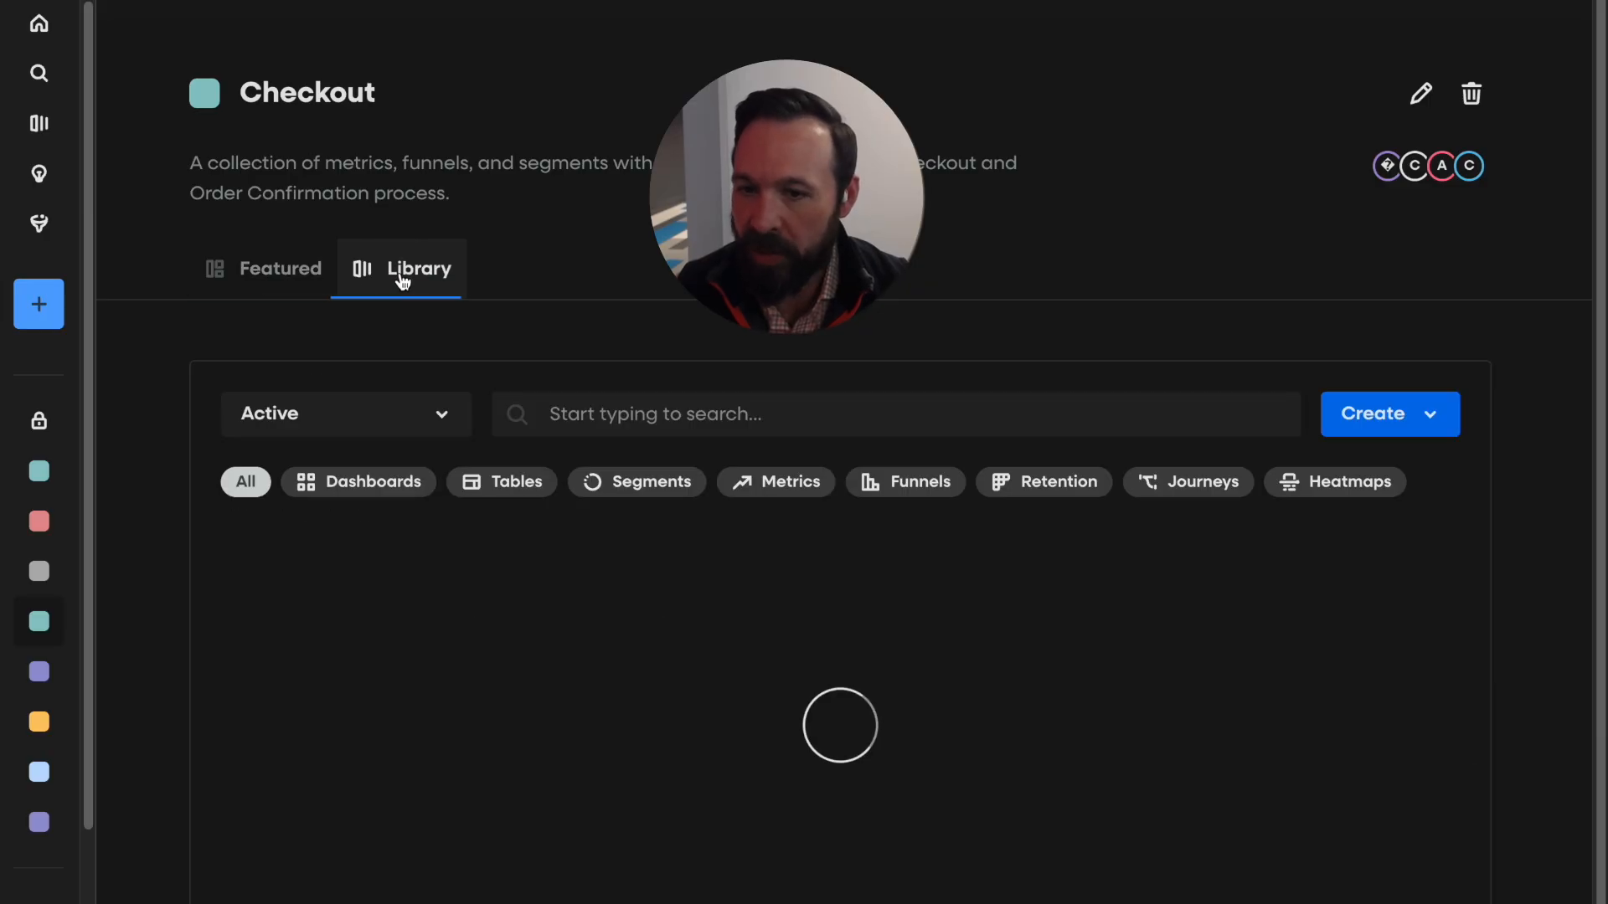
pyautogui.scroll(-3, 1036, 298)
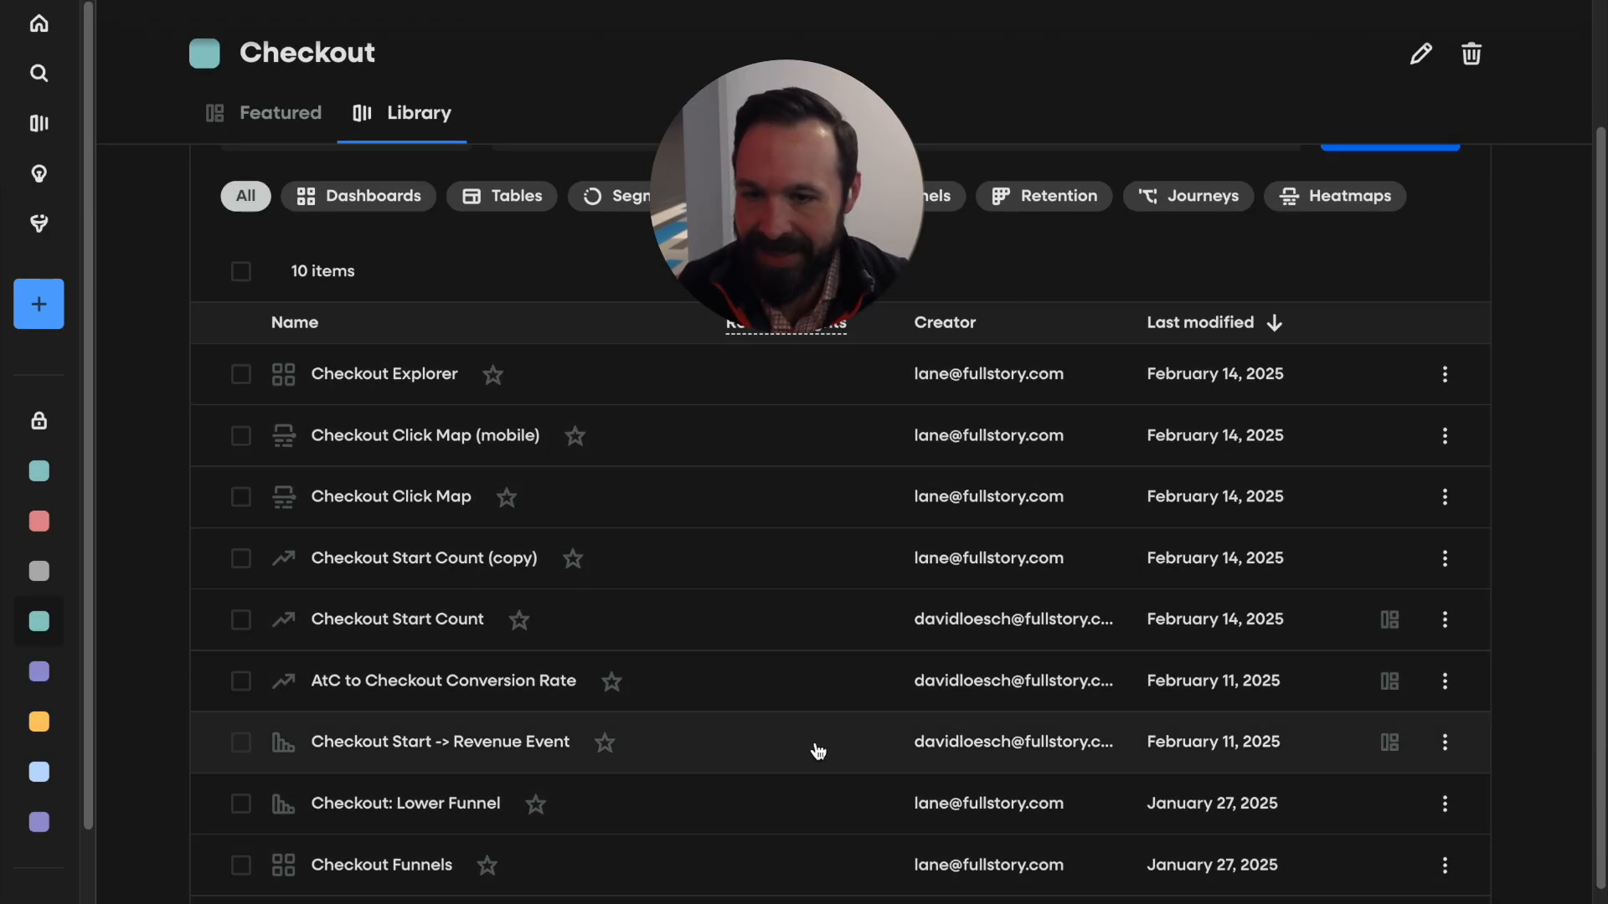
pyautogui.moveTo(395, 385)
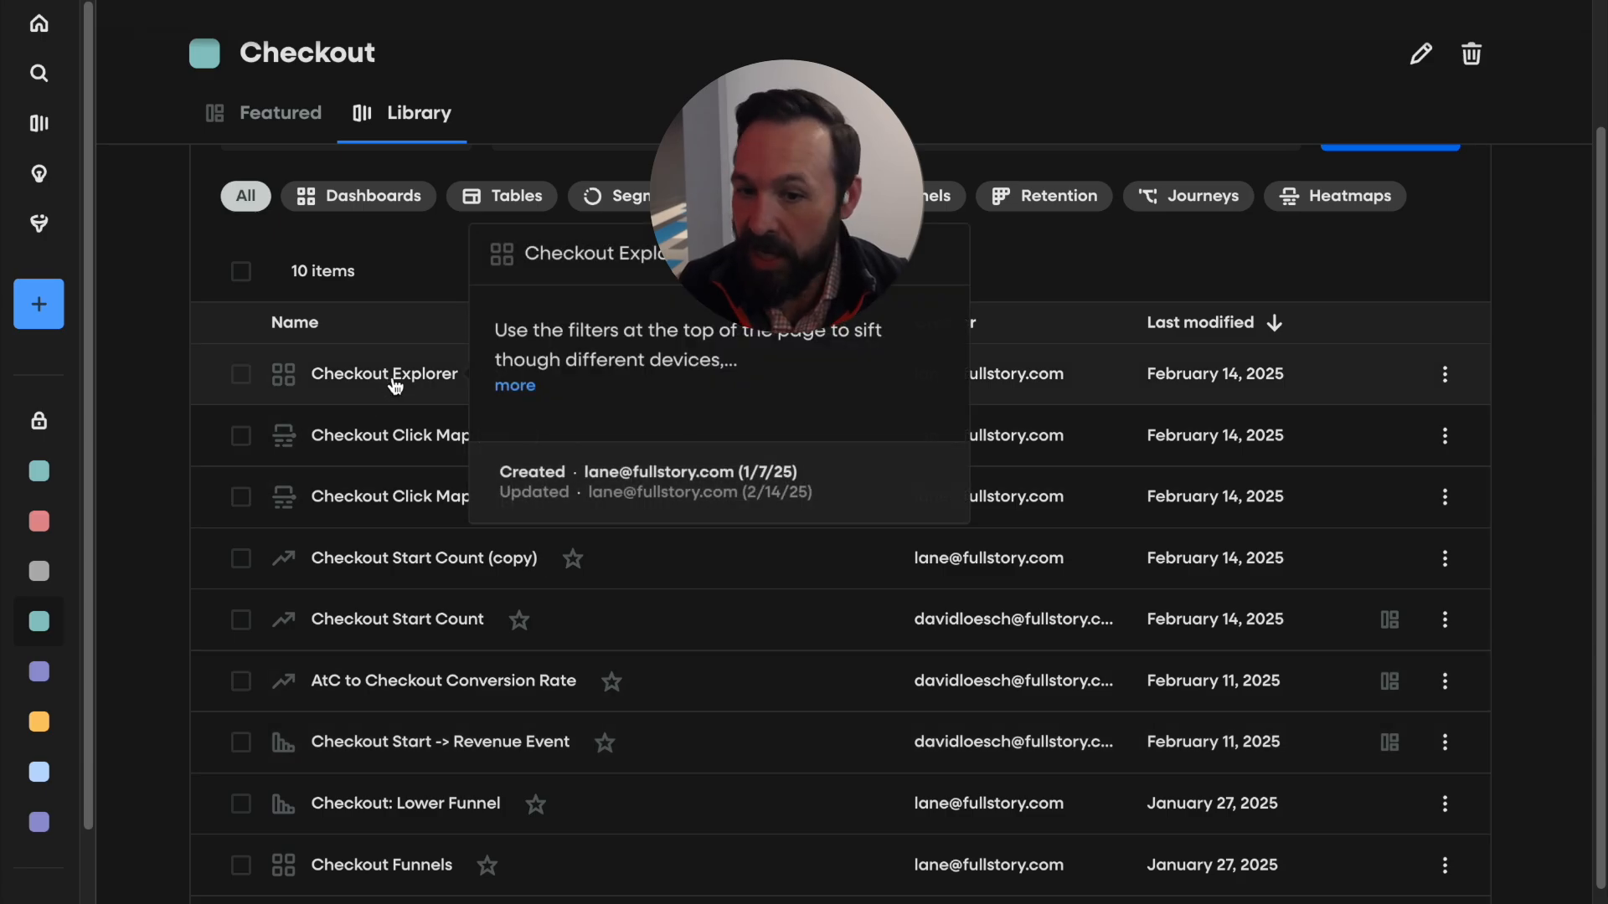
pyautogui.click(395, 382)
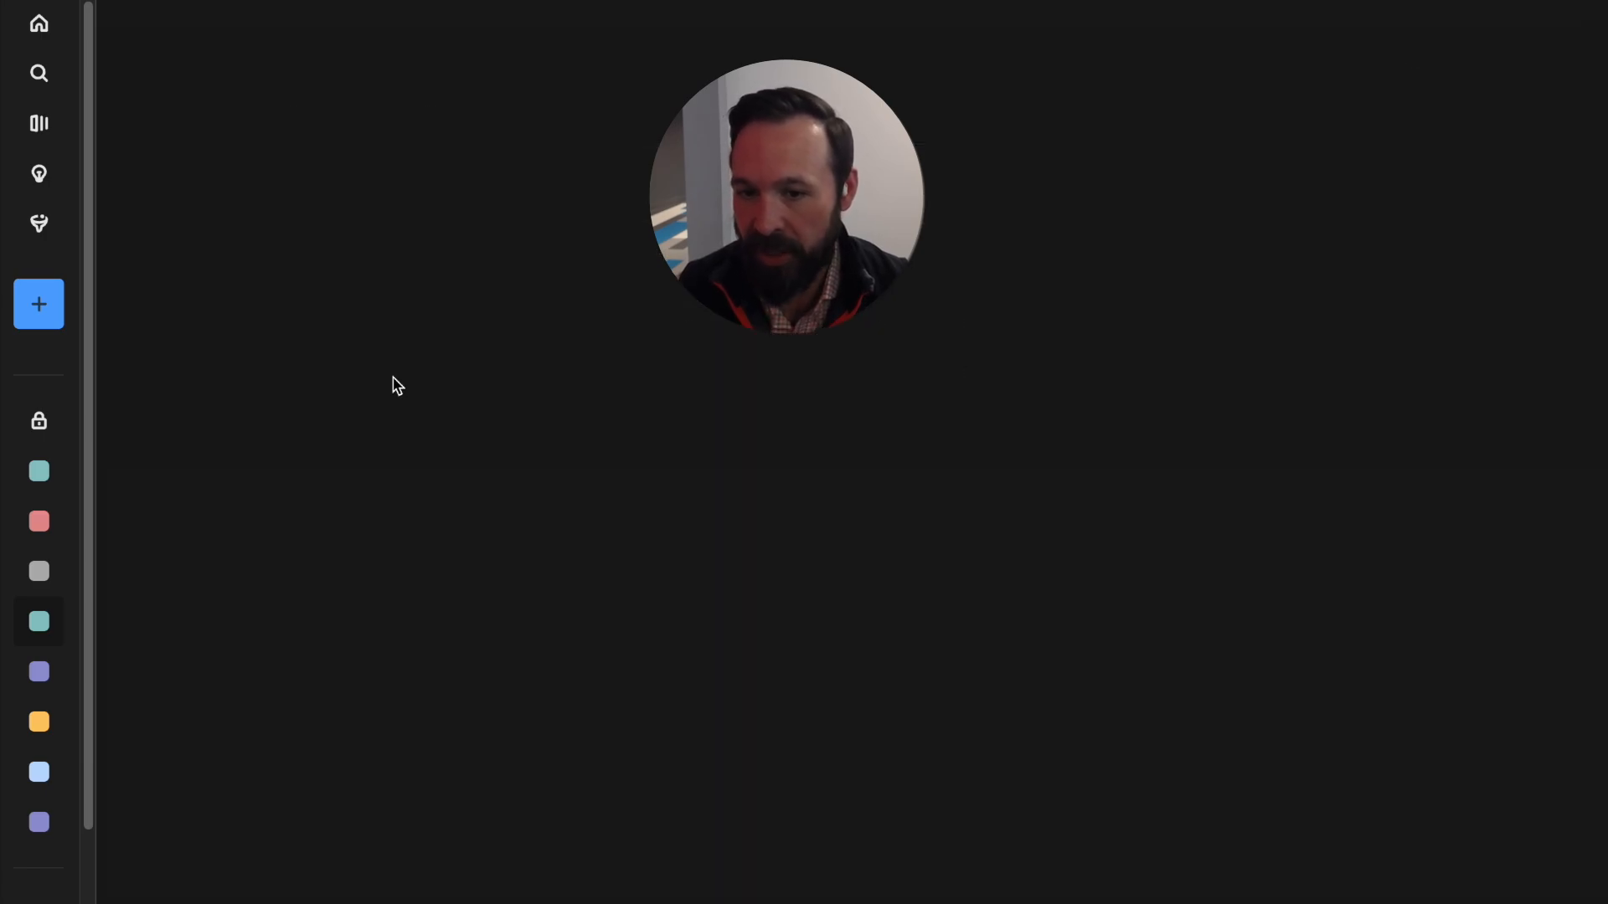
# Examine the Checkout Explorer dashboard's filters, metric cards, Purchase Funnel and click maps.
pyautogui.scroll(-15, 1115, 403)
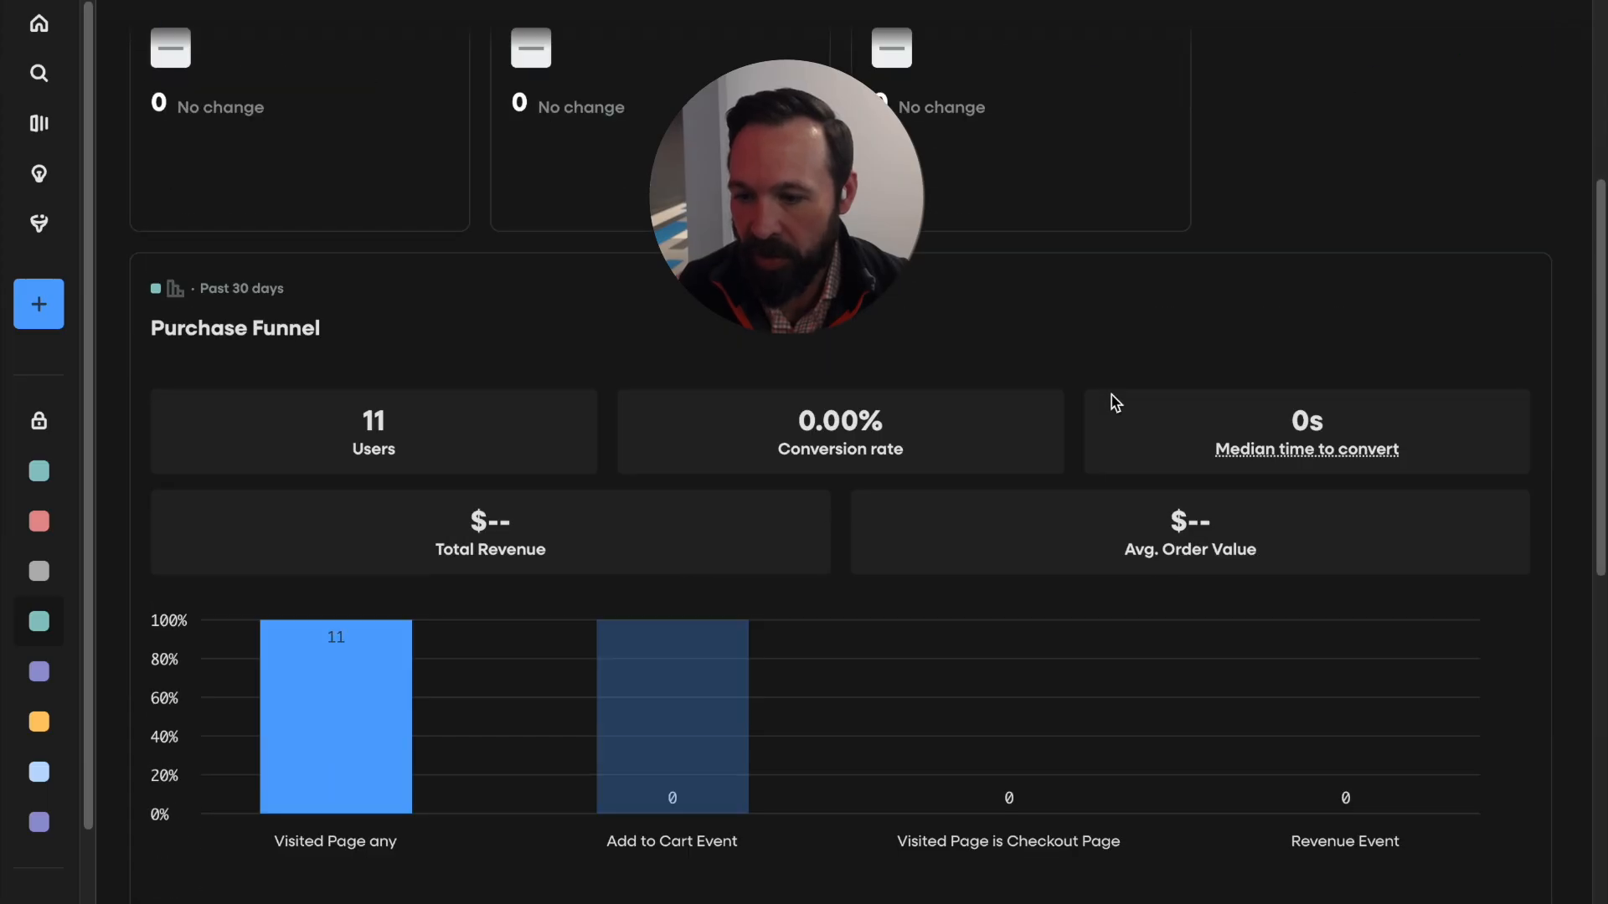
pyautogui.scroll(10, 1114, 403)
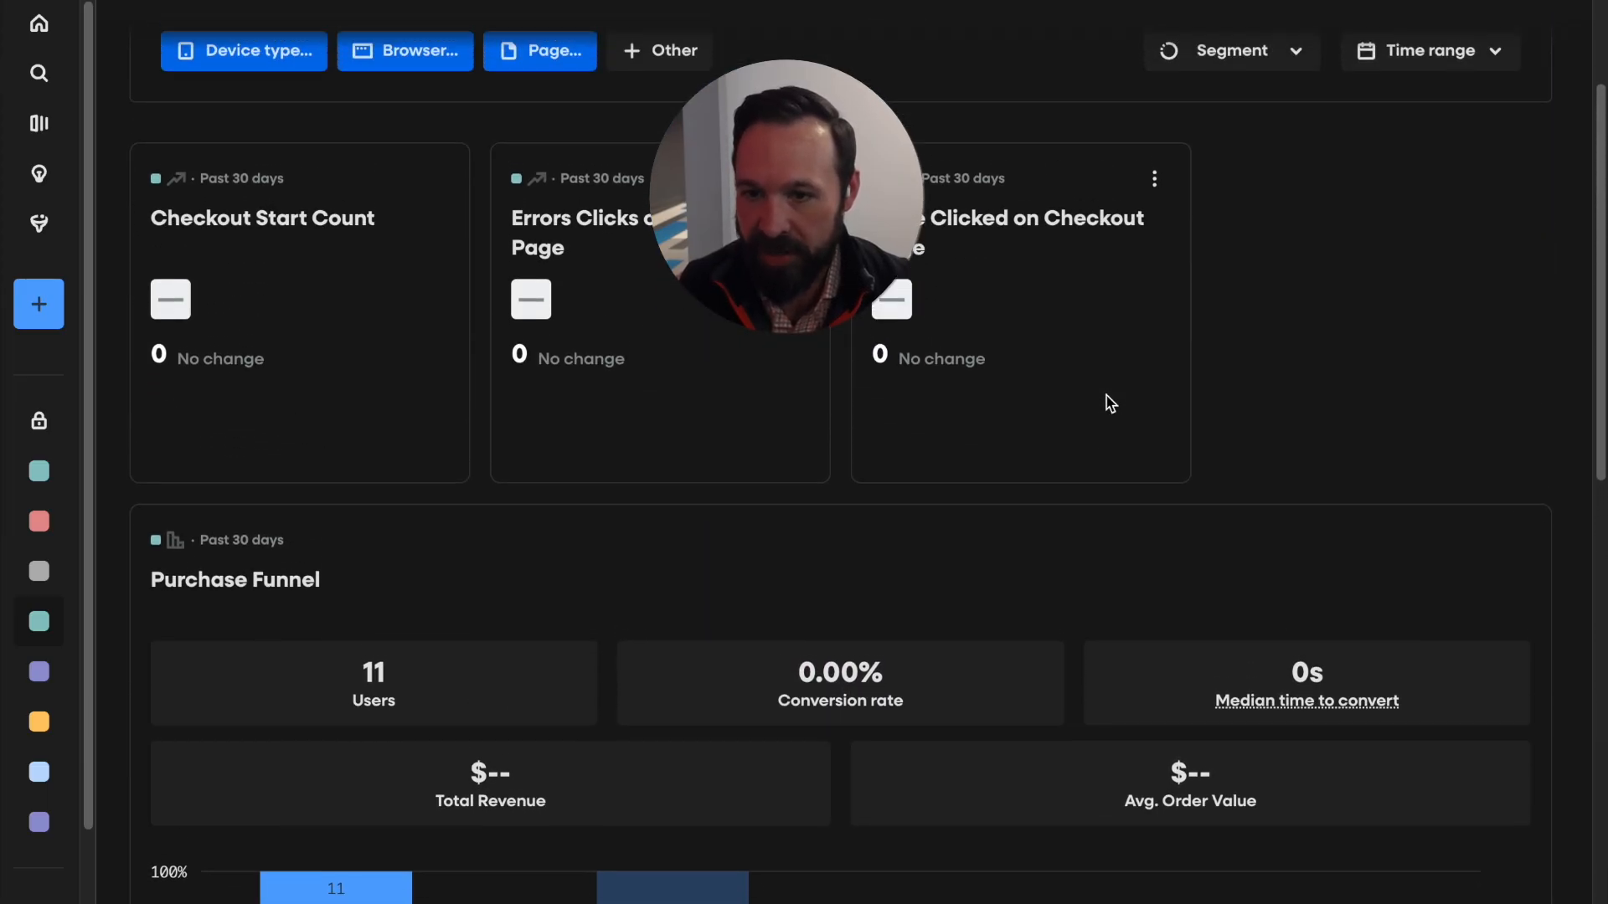
pyautogui.scroll(-4, 1110, 404)
pyautogui.scroll(-2, 1109, 403)
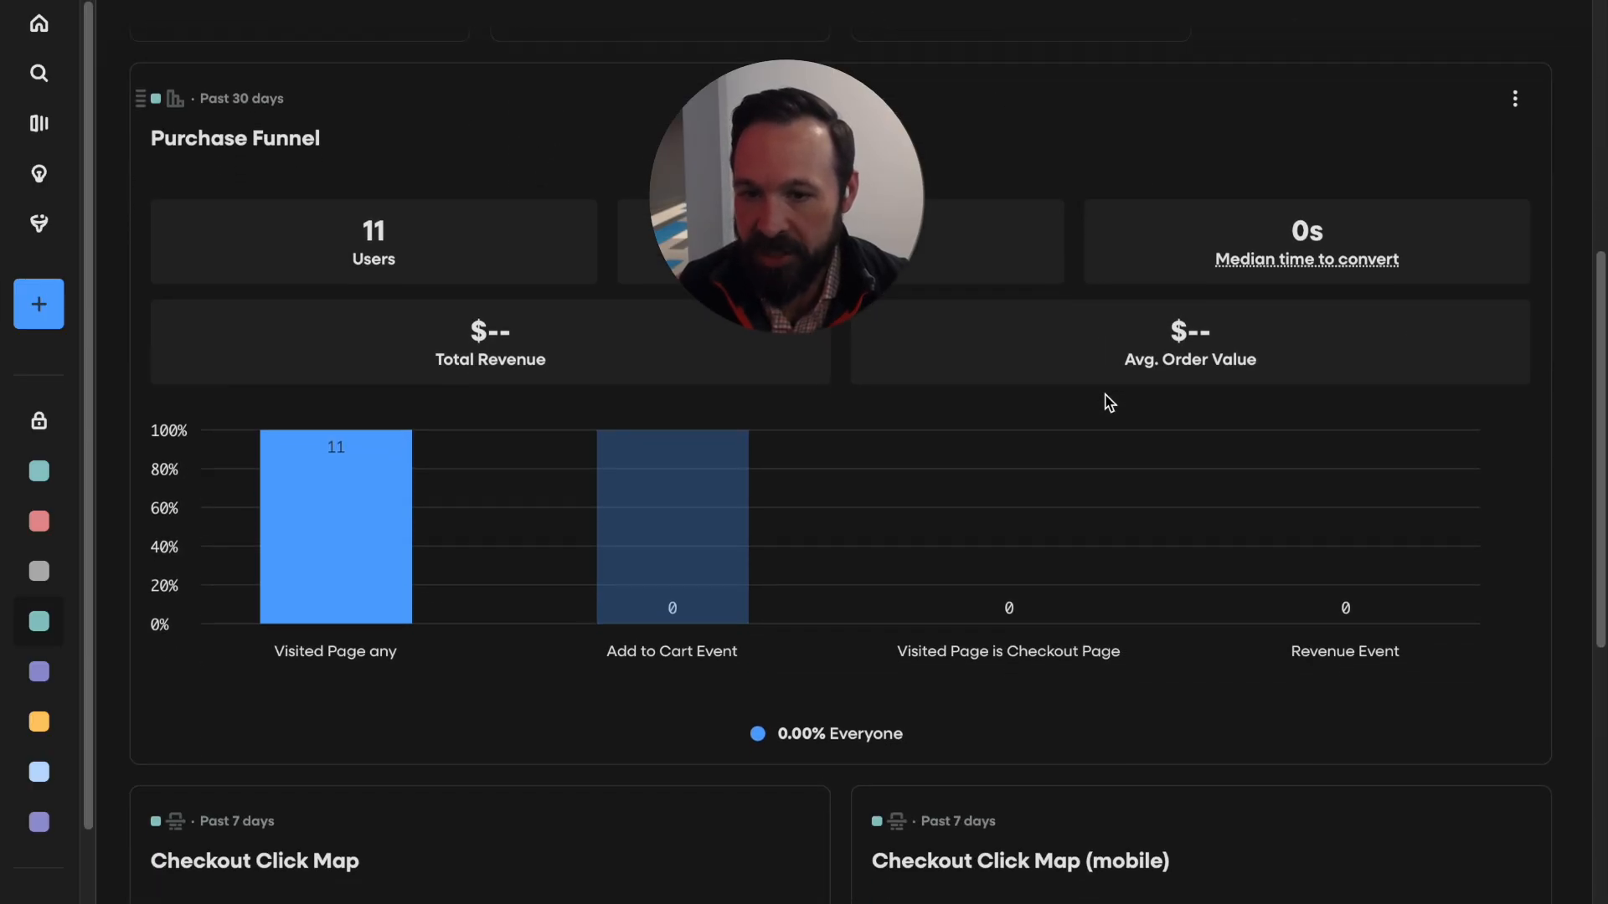
pyautogui.scroll(10, 1110, 404)
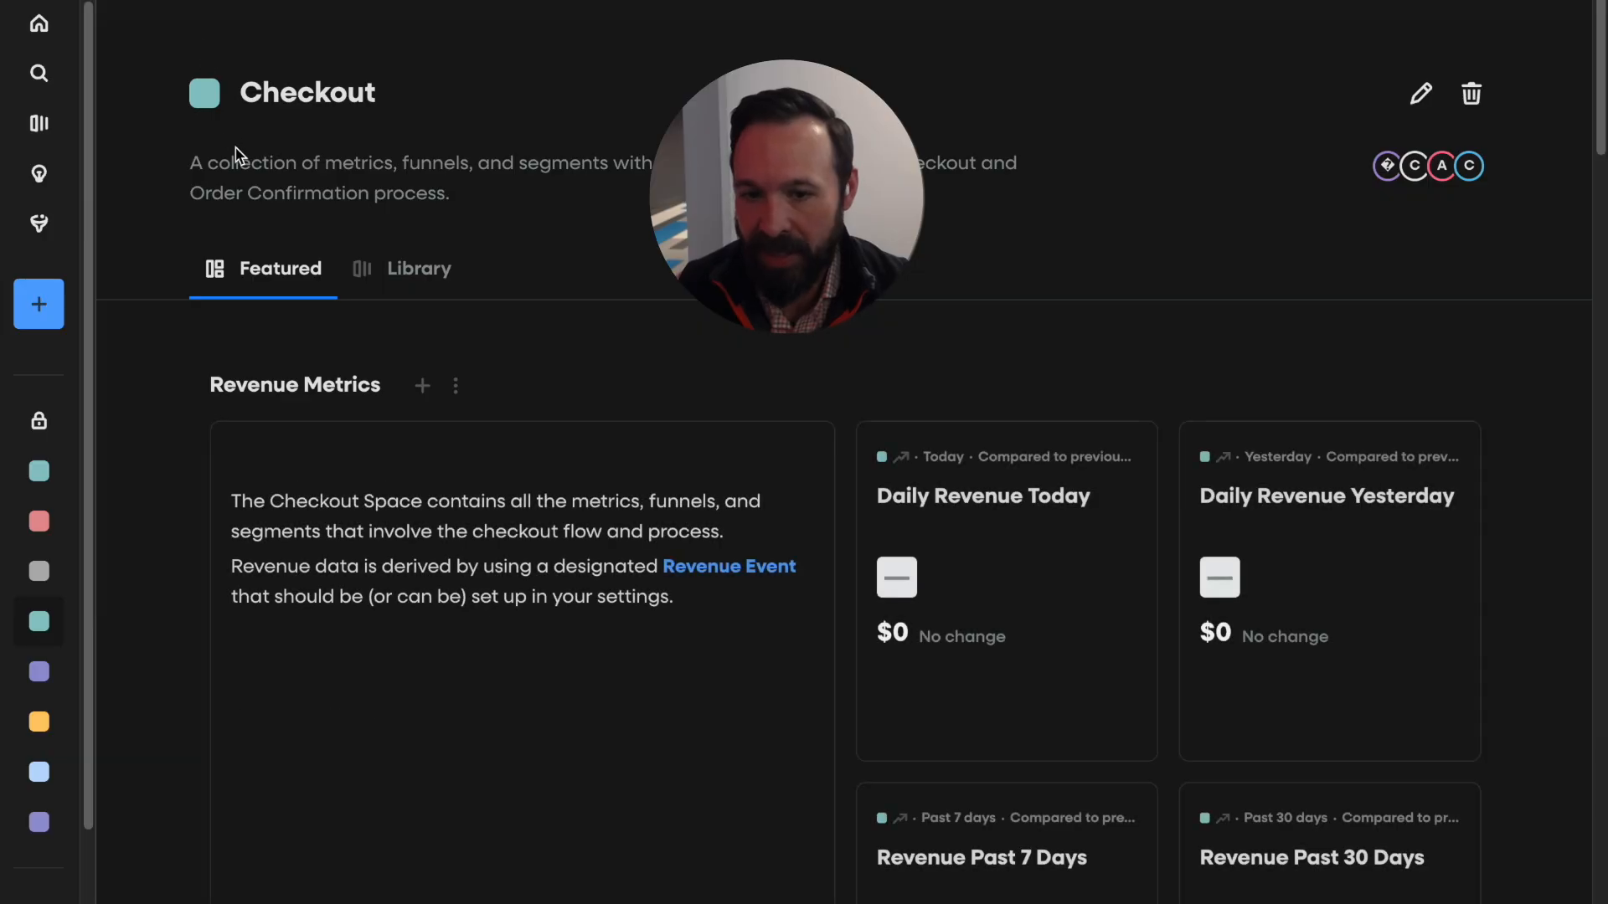
# Add the existing Checkout Explorer dashboard from the library to the Revenue Metrics section.
pyautogui.click(455, 384)
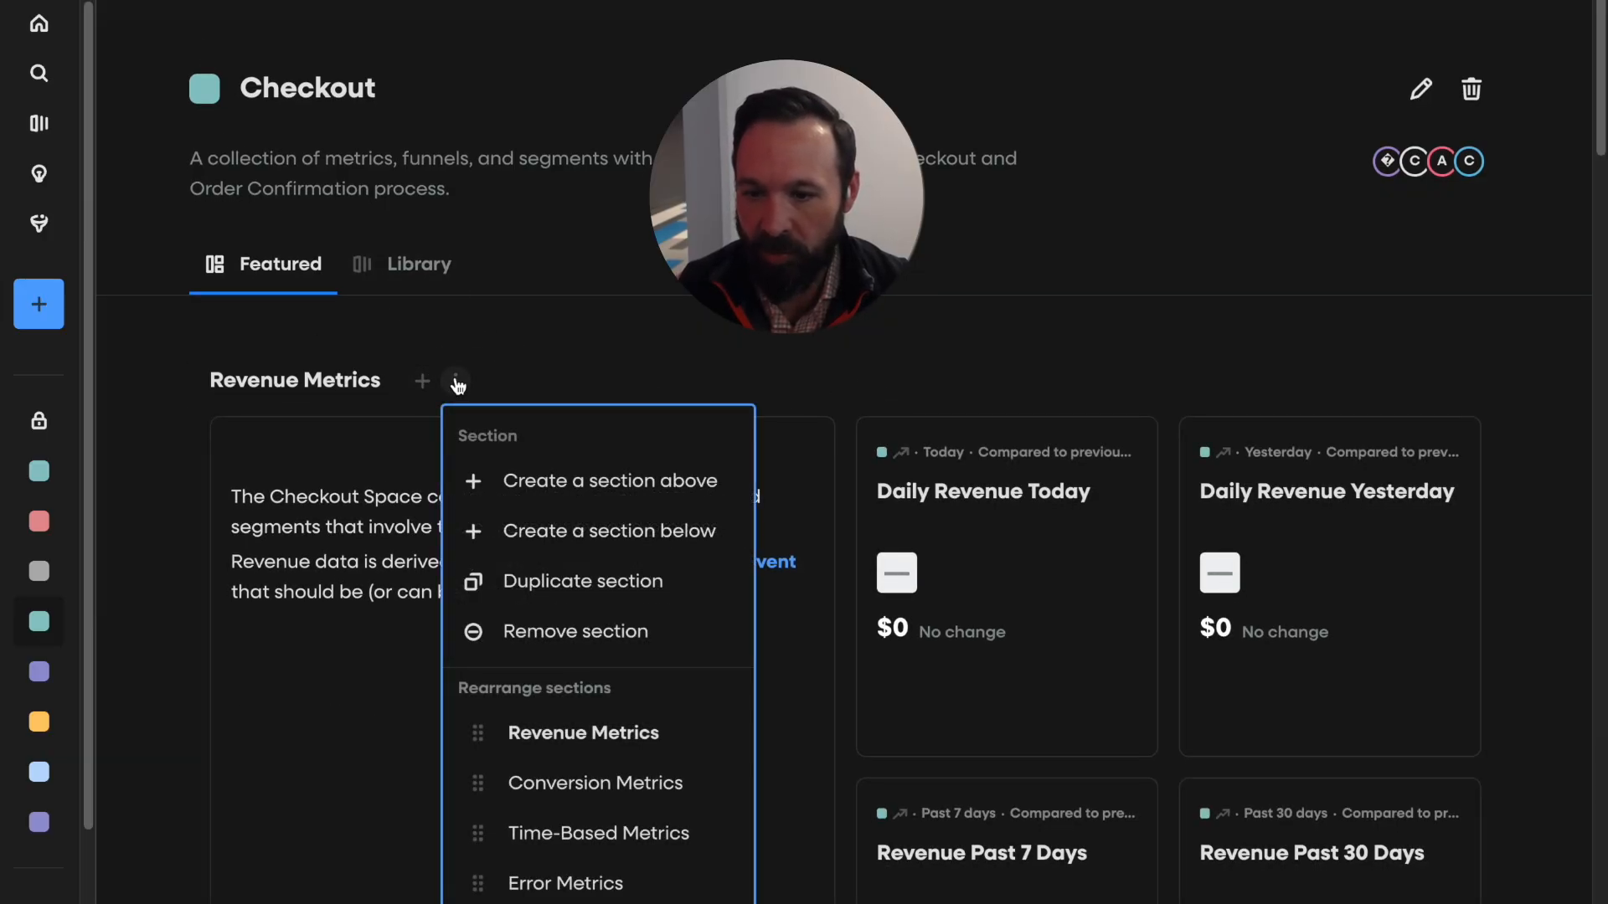
pyautogui.click(422, 381)
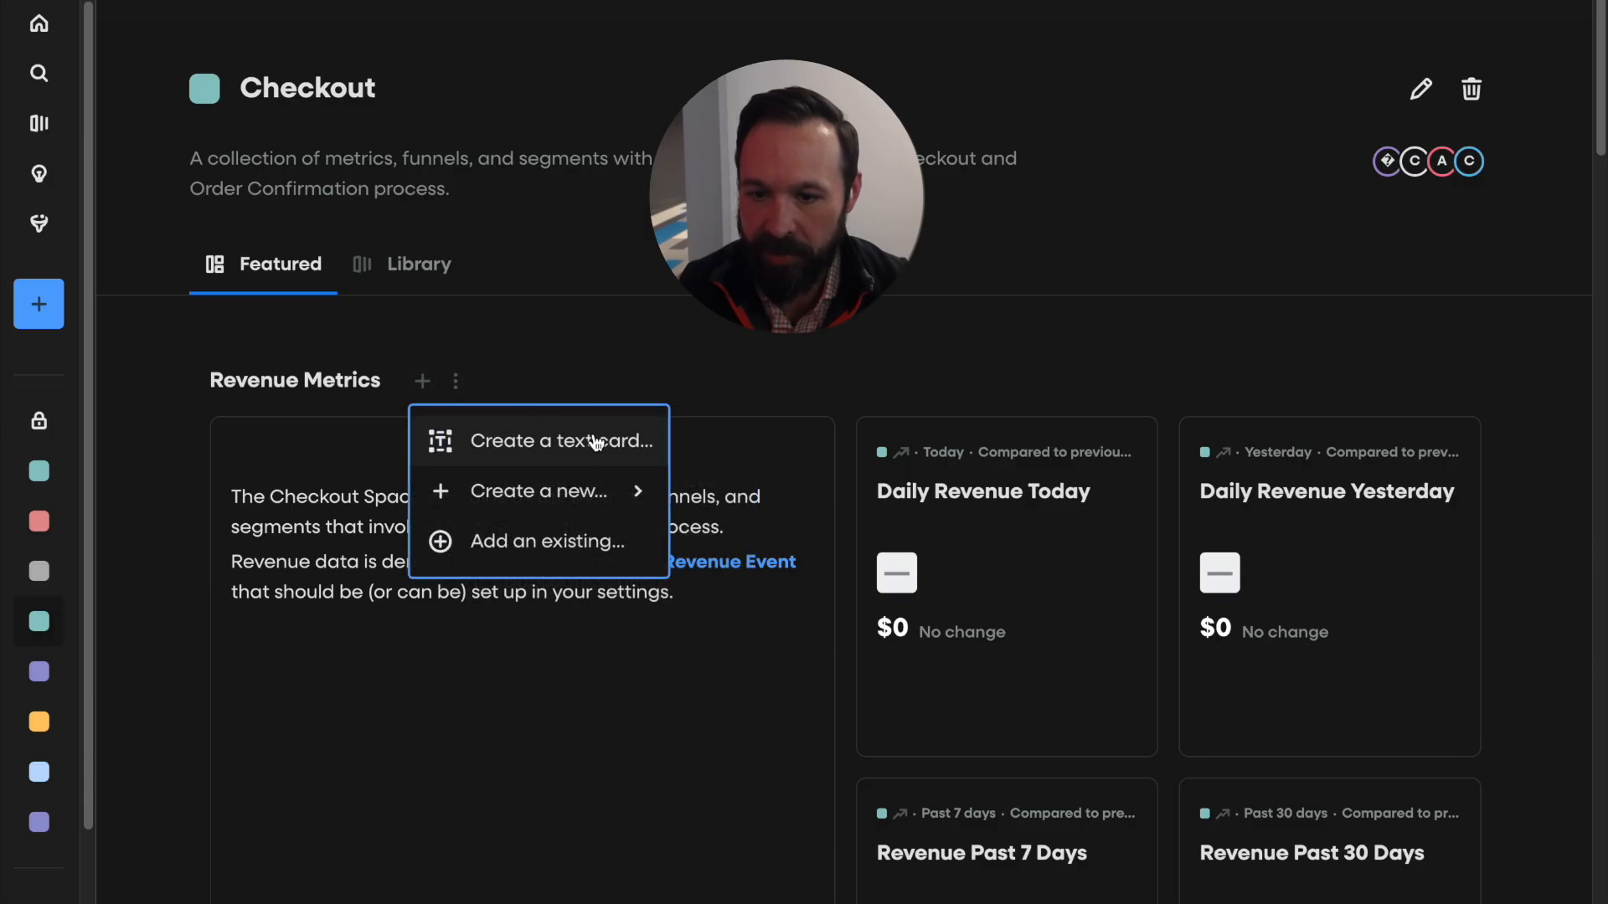
pyautogui.click(570, 554)
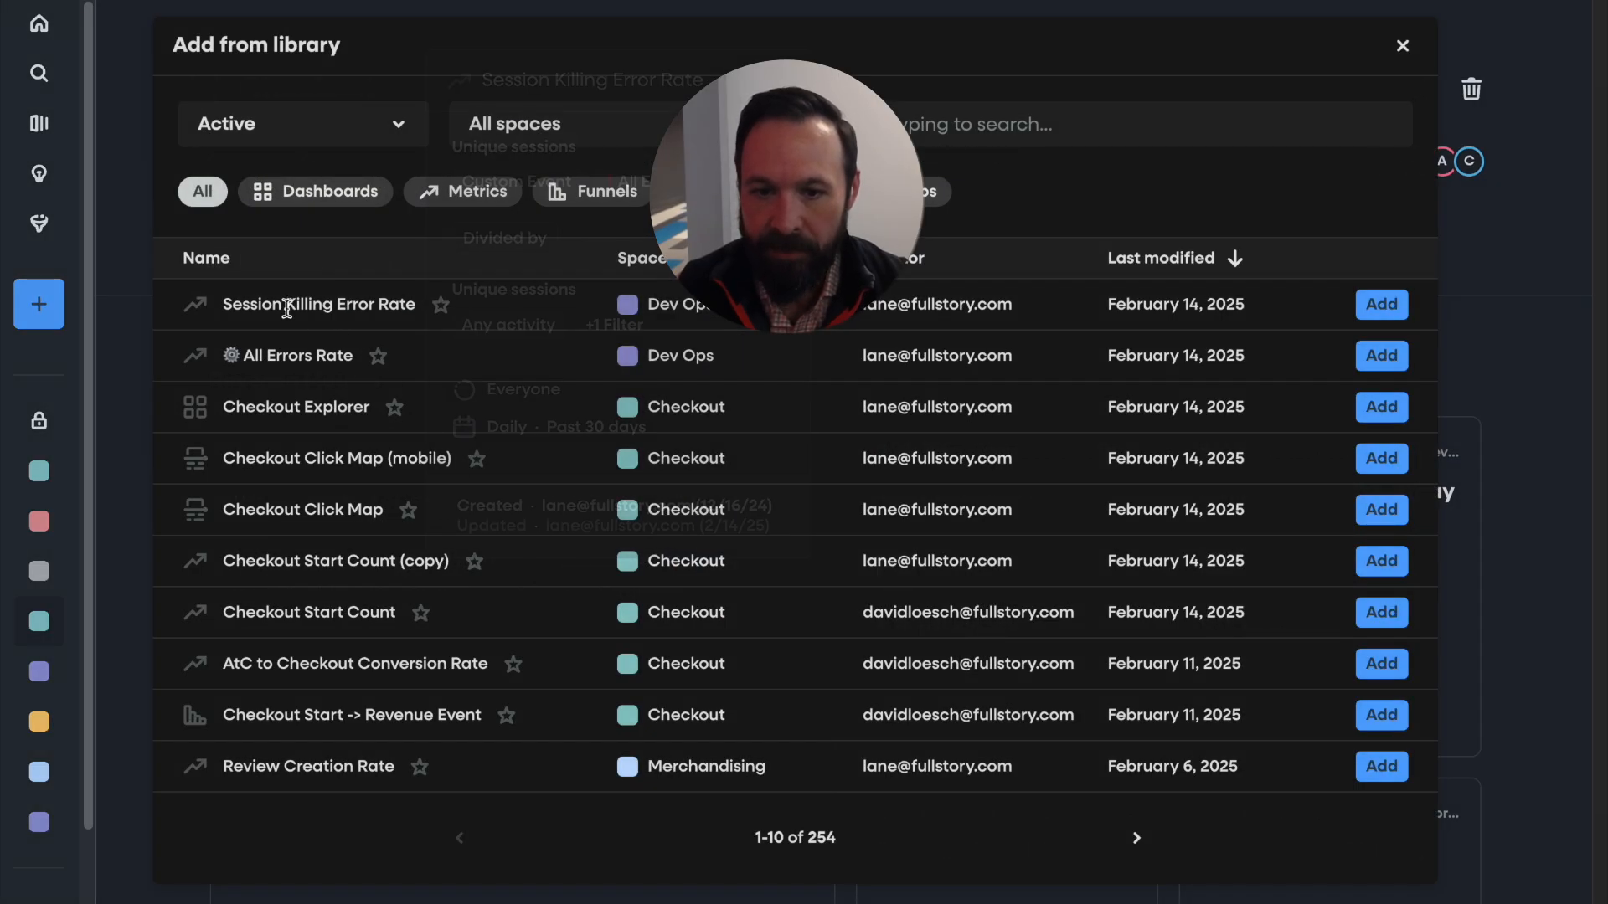
pyautogui.click(1380, 411)
pyautogui.click(1460, 376)
# Look through the Checkout space's featured sections for the Checkout Explorer card and view its description.
pyautogui.scroll(-15, 1215, 578)
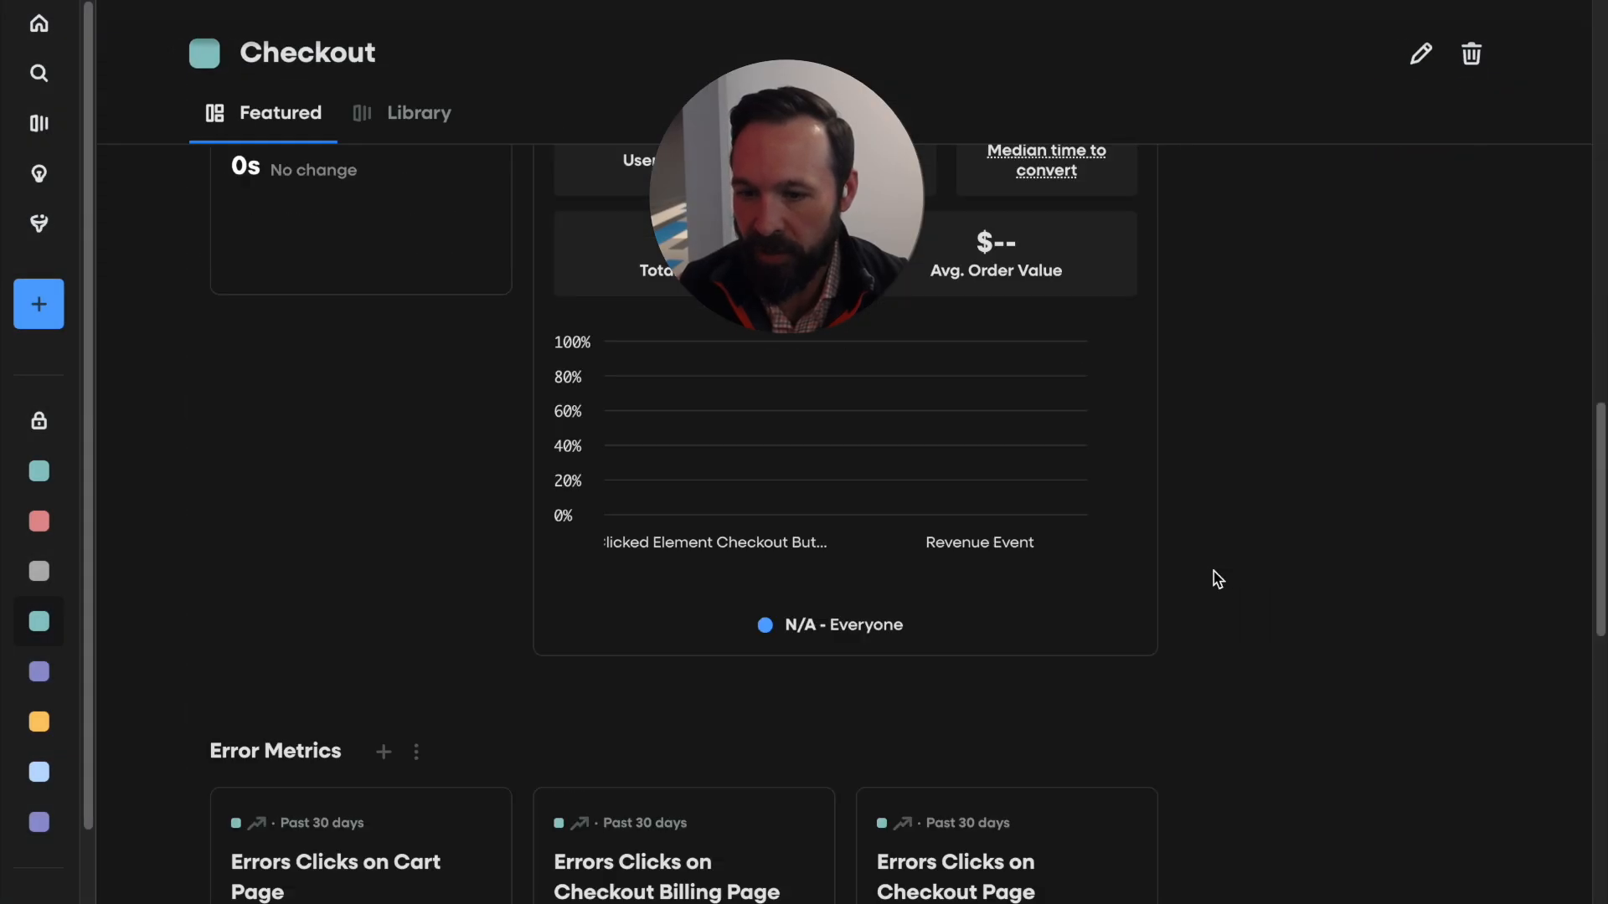
pyautogui.scroll(10, 1217, 579)
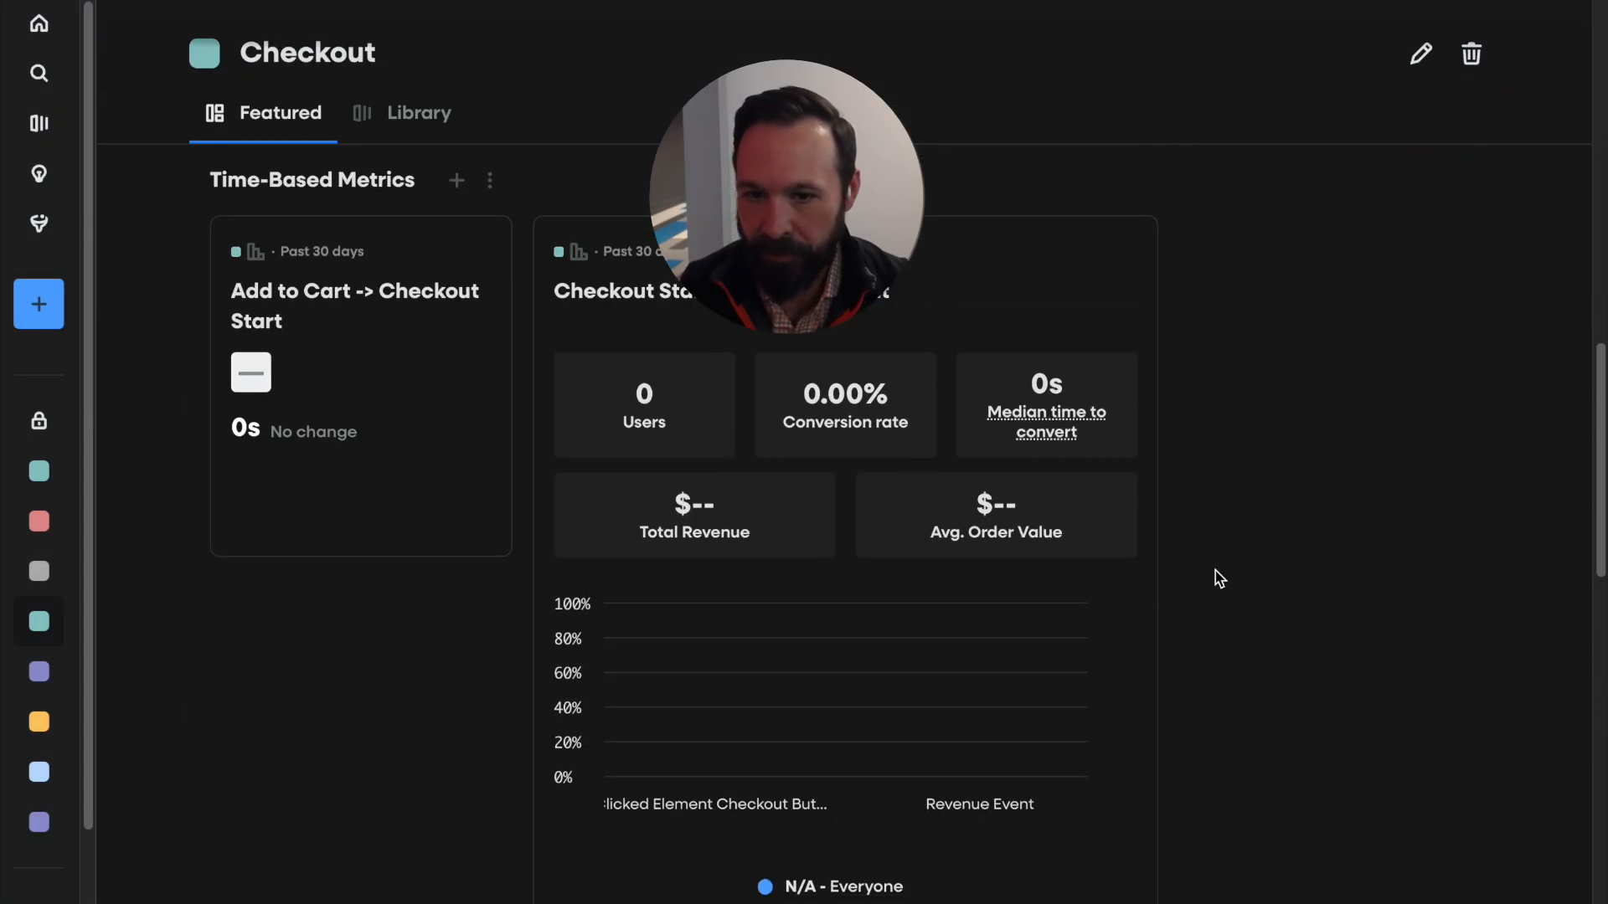
pyautogui.scroll(6, 1214, 578)
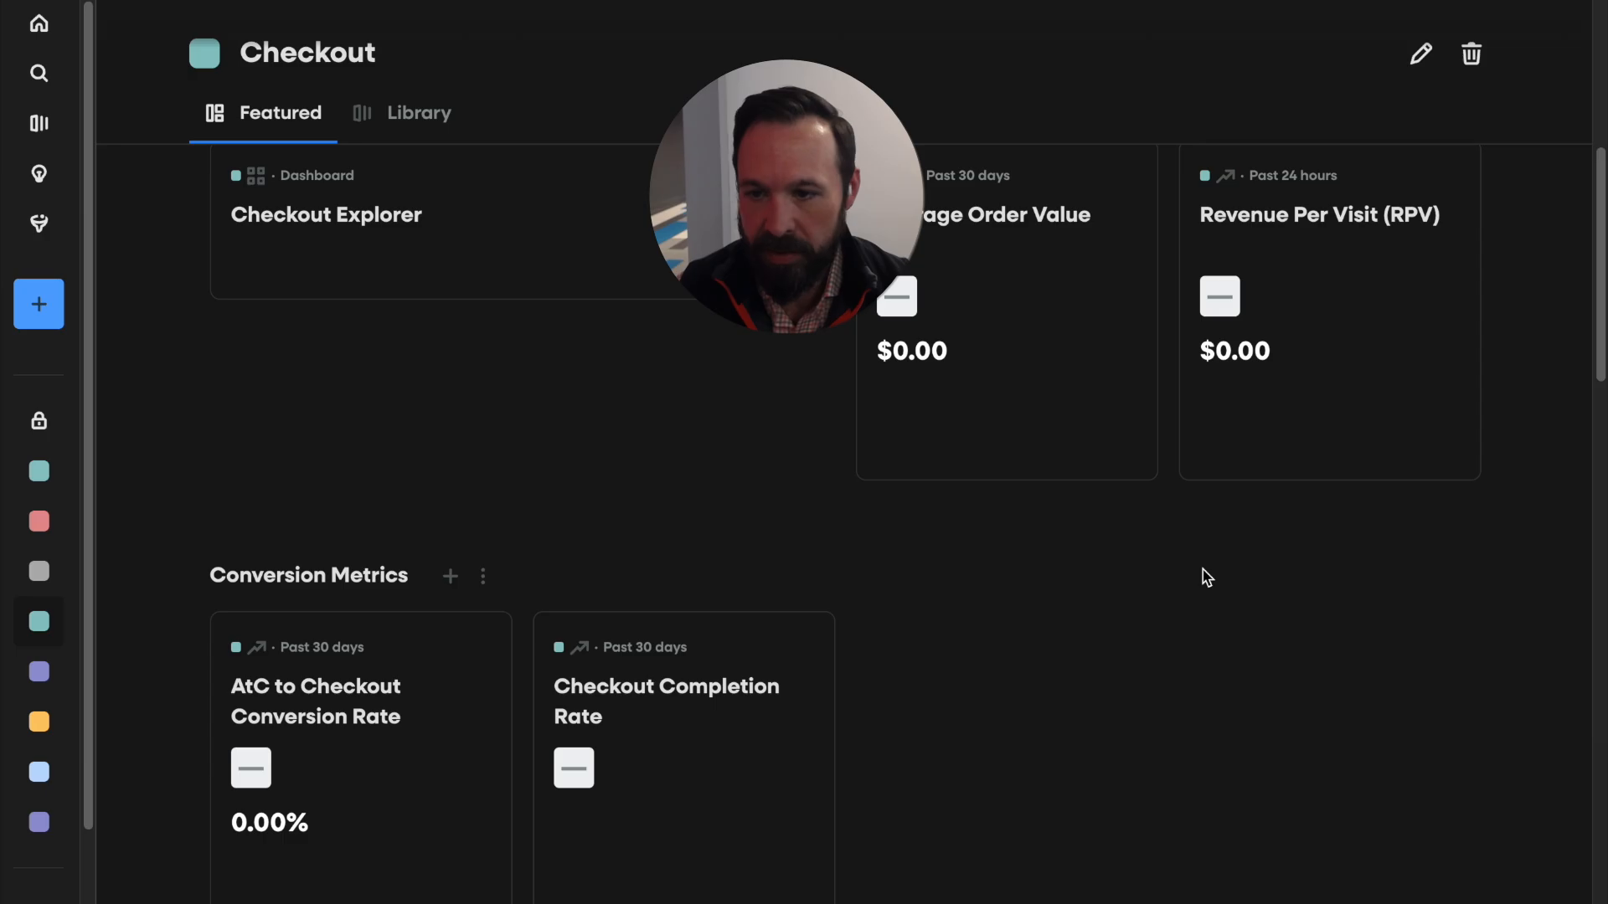
pyautogui.scroll(3, 1206, 577)
pyautogui.moveTo(382, 448)
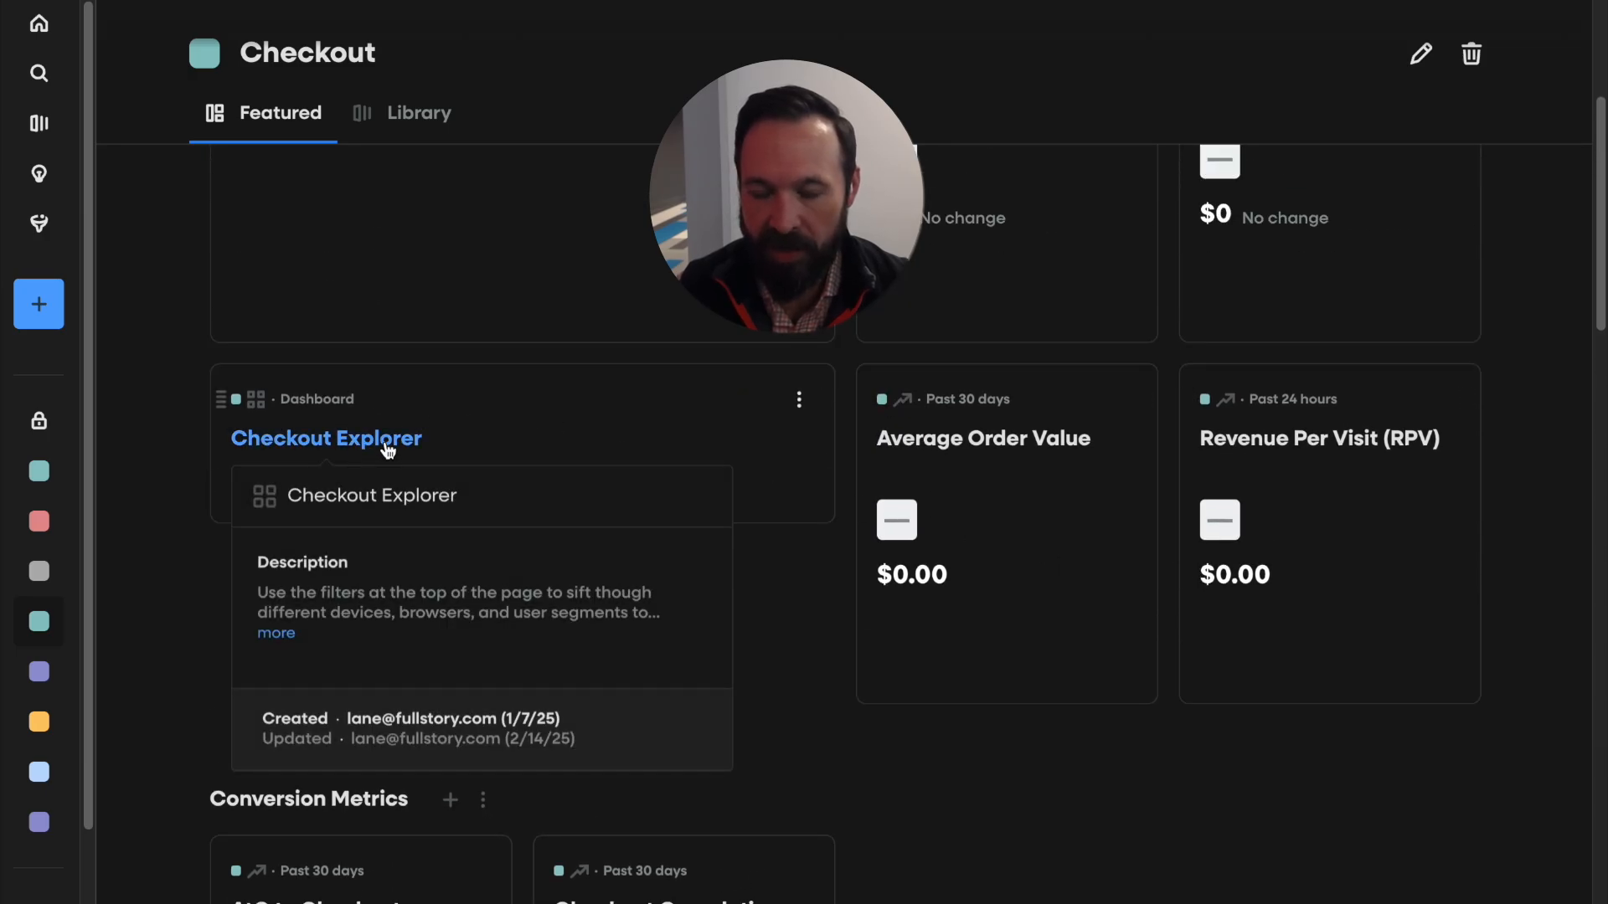
pyautogui.scroll(5, 736, 420)
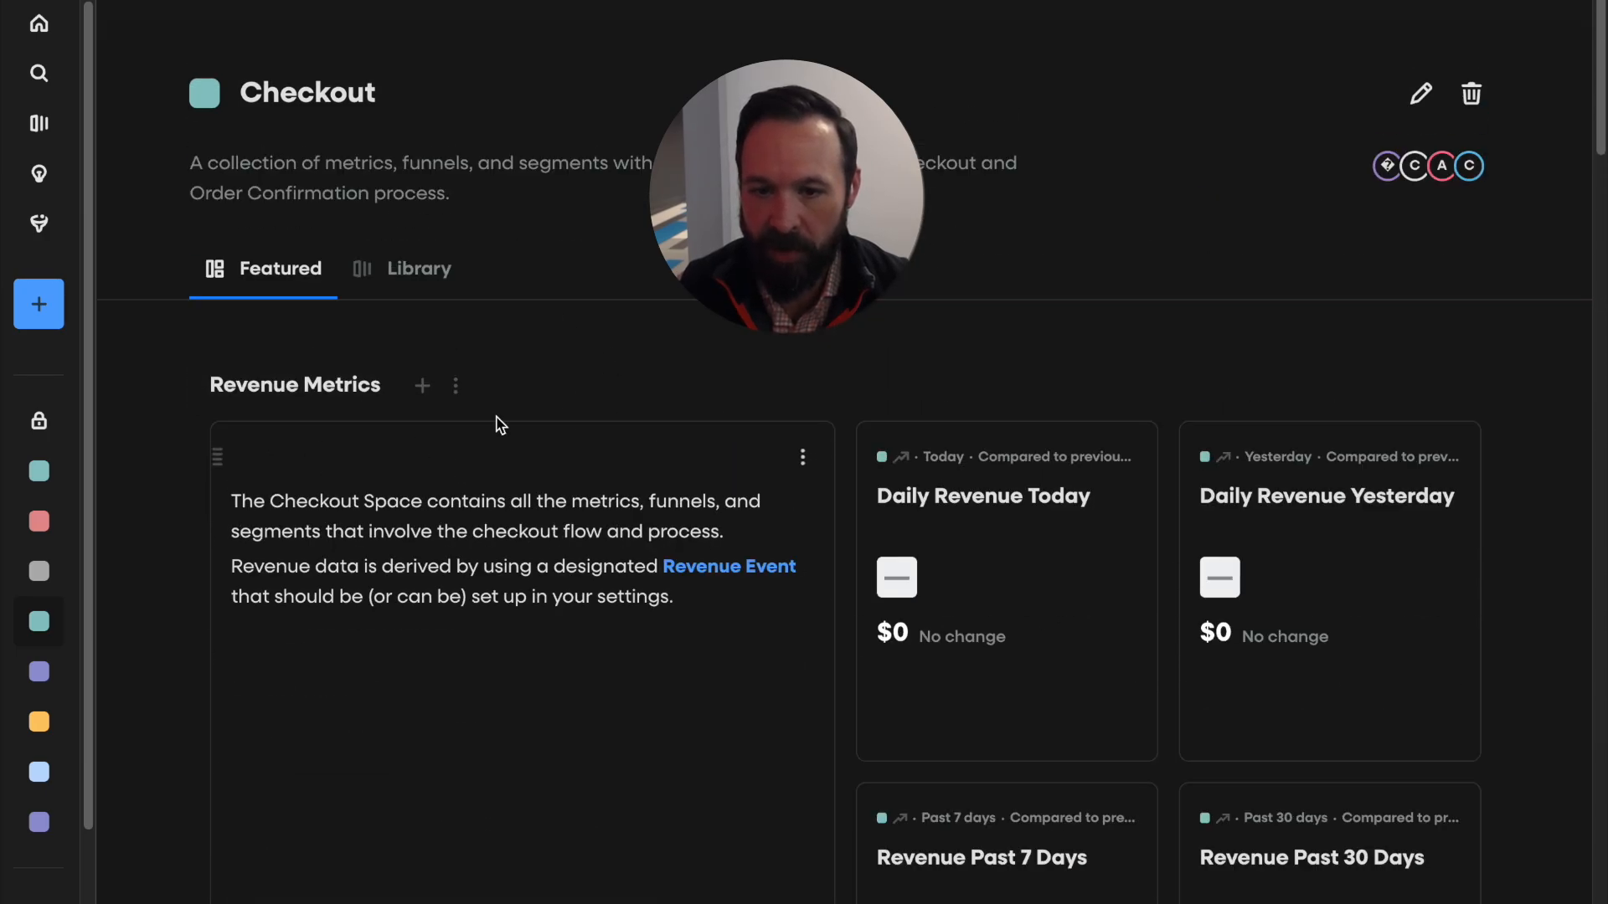
pyautogui.scroll(-5, 509, 561)
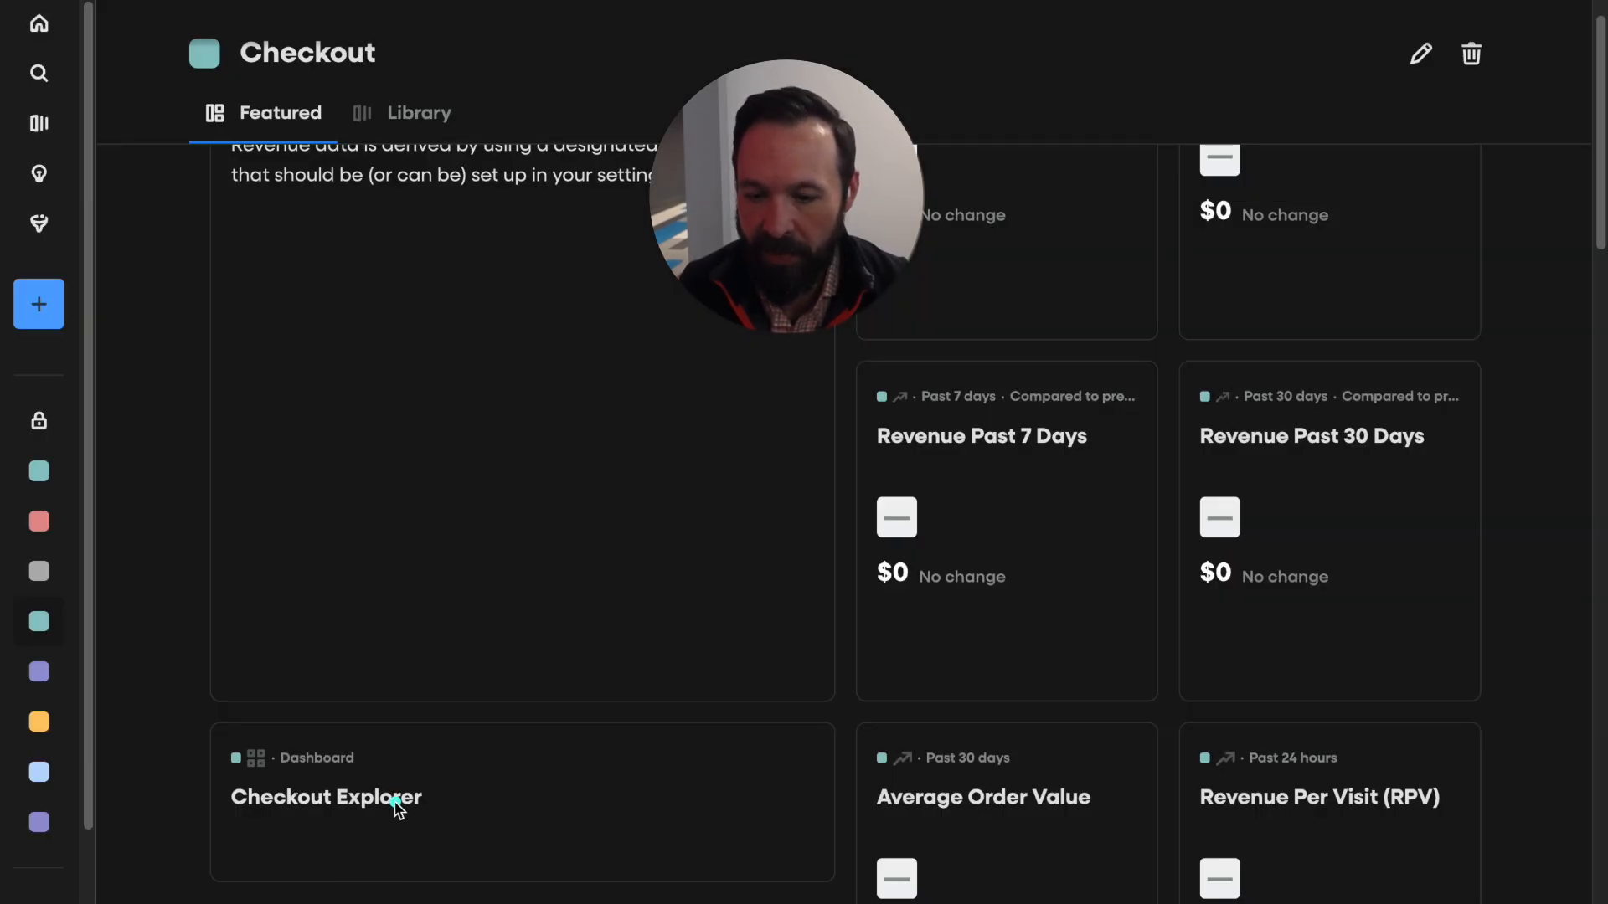
pyautogui.moveTo(393, 806)
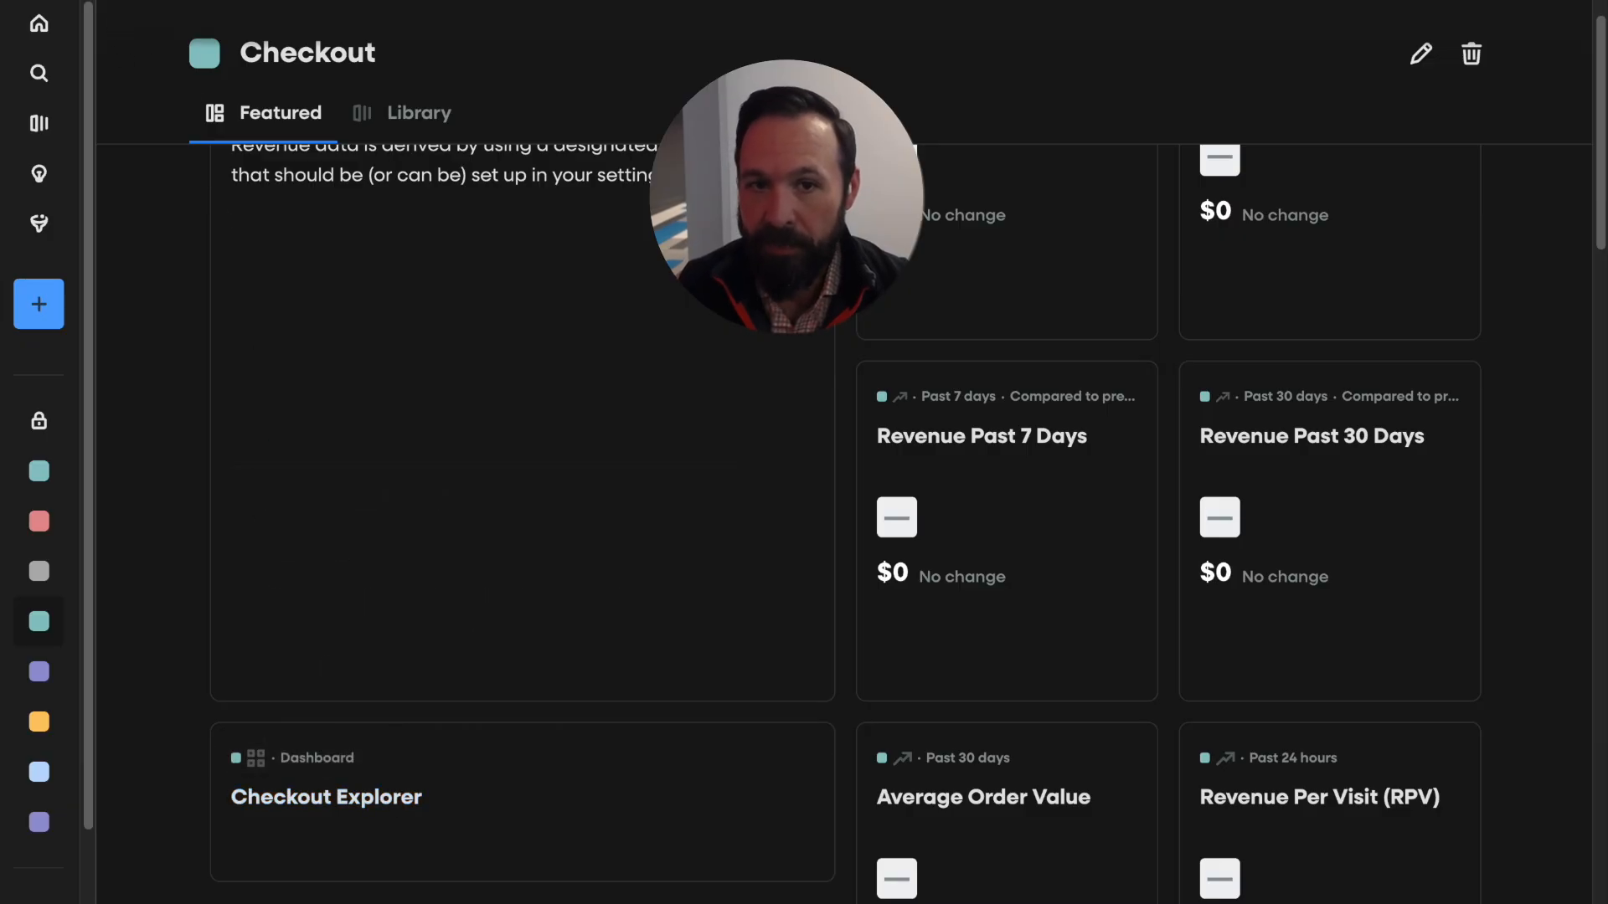
# Collapse the Checkout space's contents in the list of spaces and open the Dev Ops space.
pyautogui.click(42, 1)
pyautogui.scroll(-2, 130, 652)
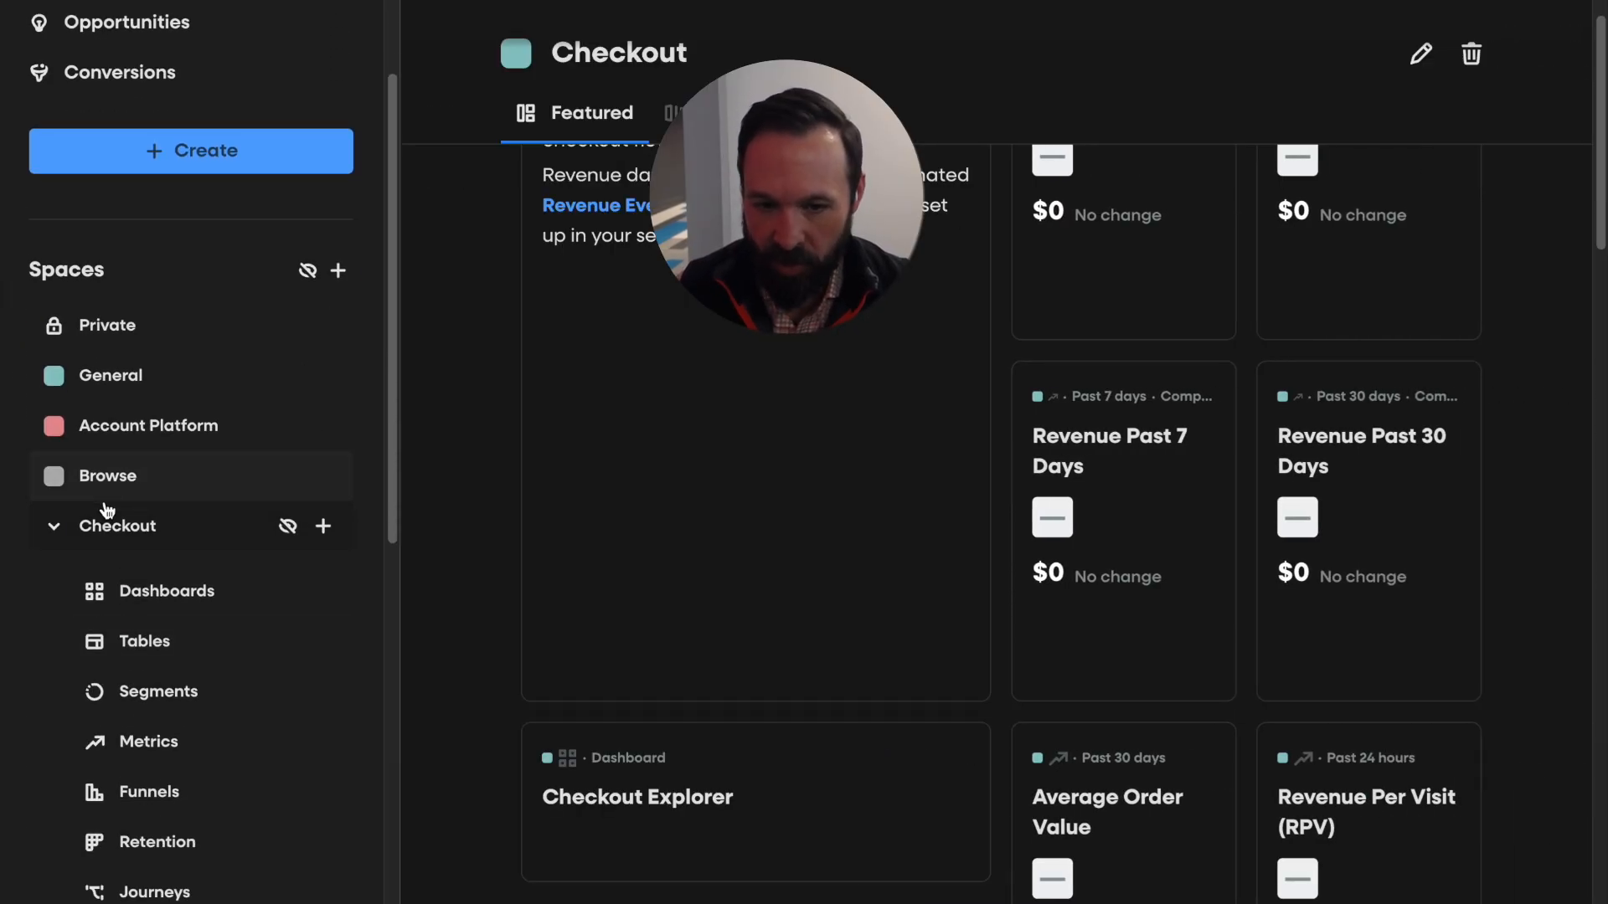
pyautogui.click(54, 525)
pyautogui.click(107, 586)
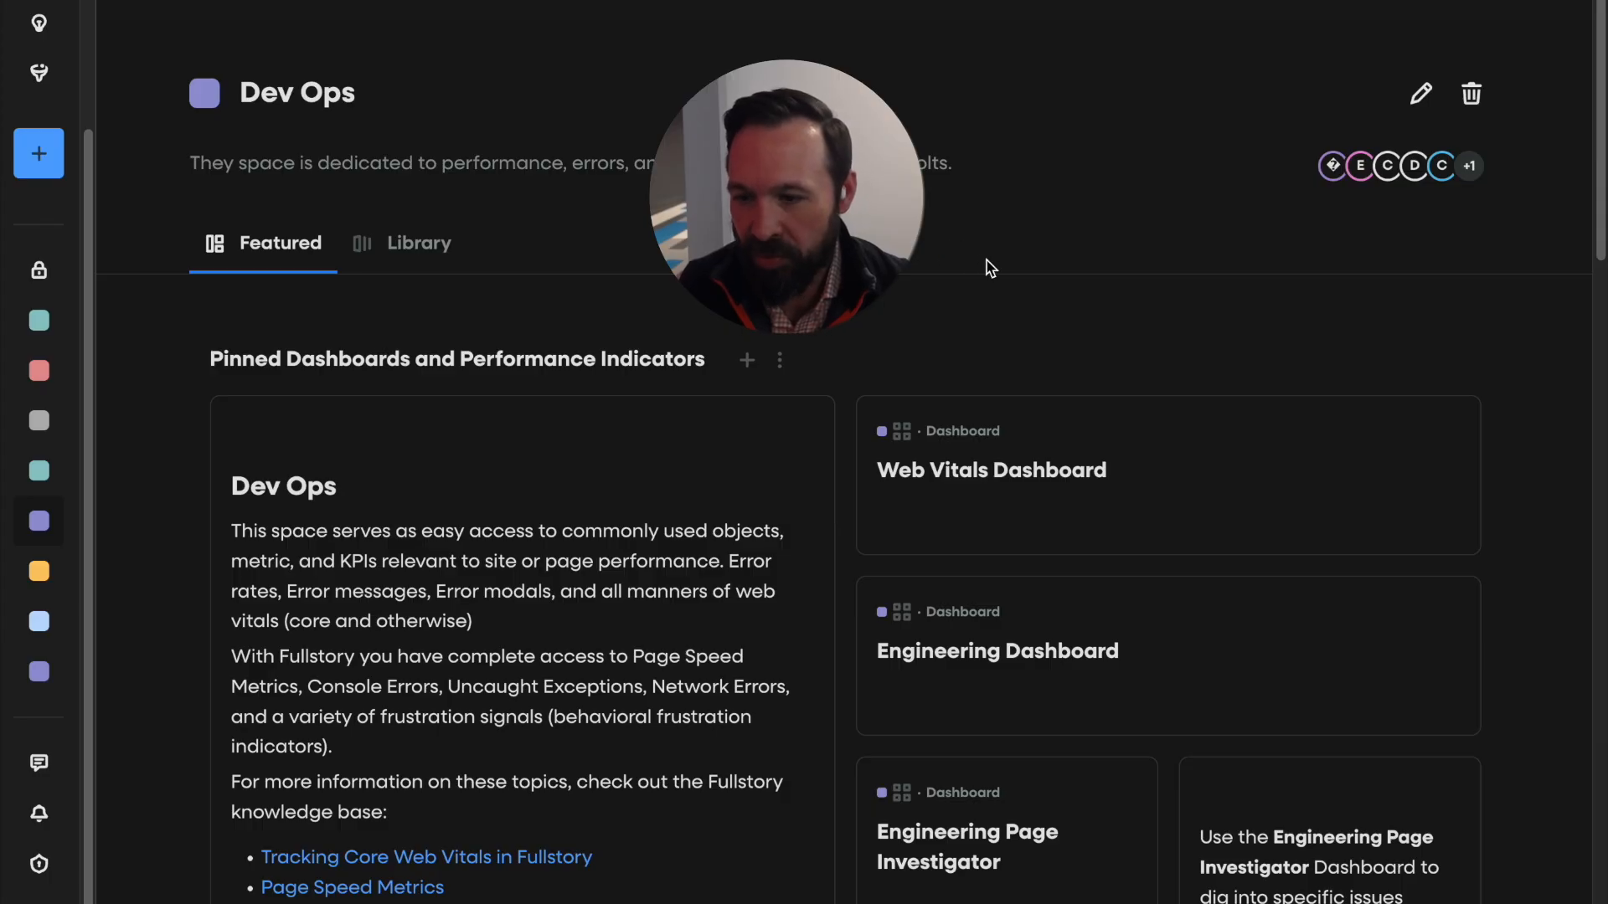
# Examine the Dev Ops space's pinned dashboards, web vitals metrics and JS Errors and Exceptions section.
pyautogui.scroll(-3, 989, 266)
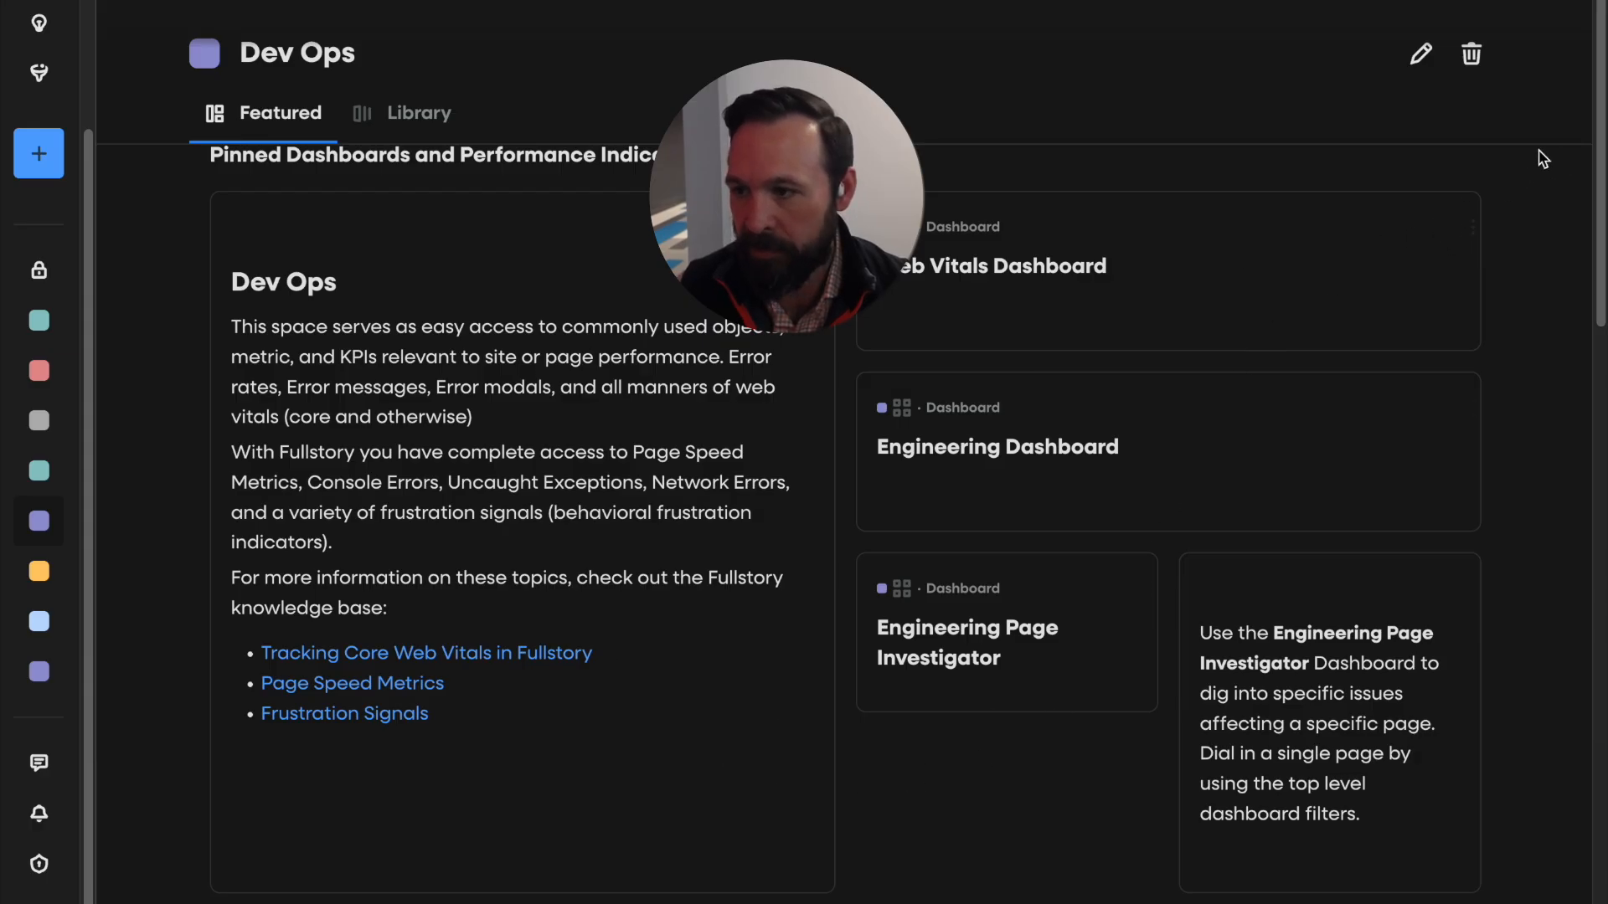
pyautogui.moveTo(945, 455)
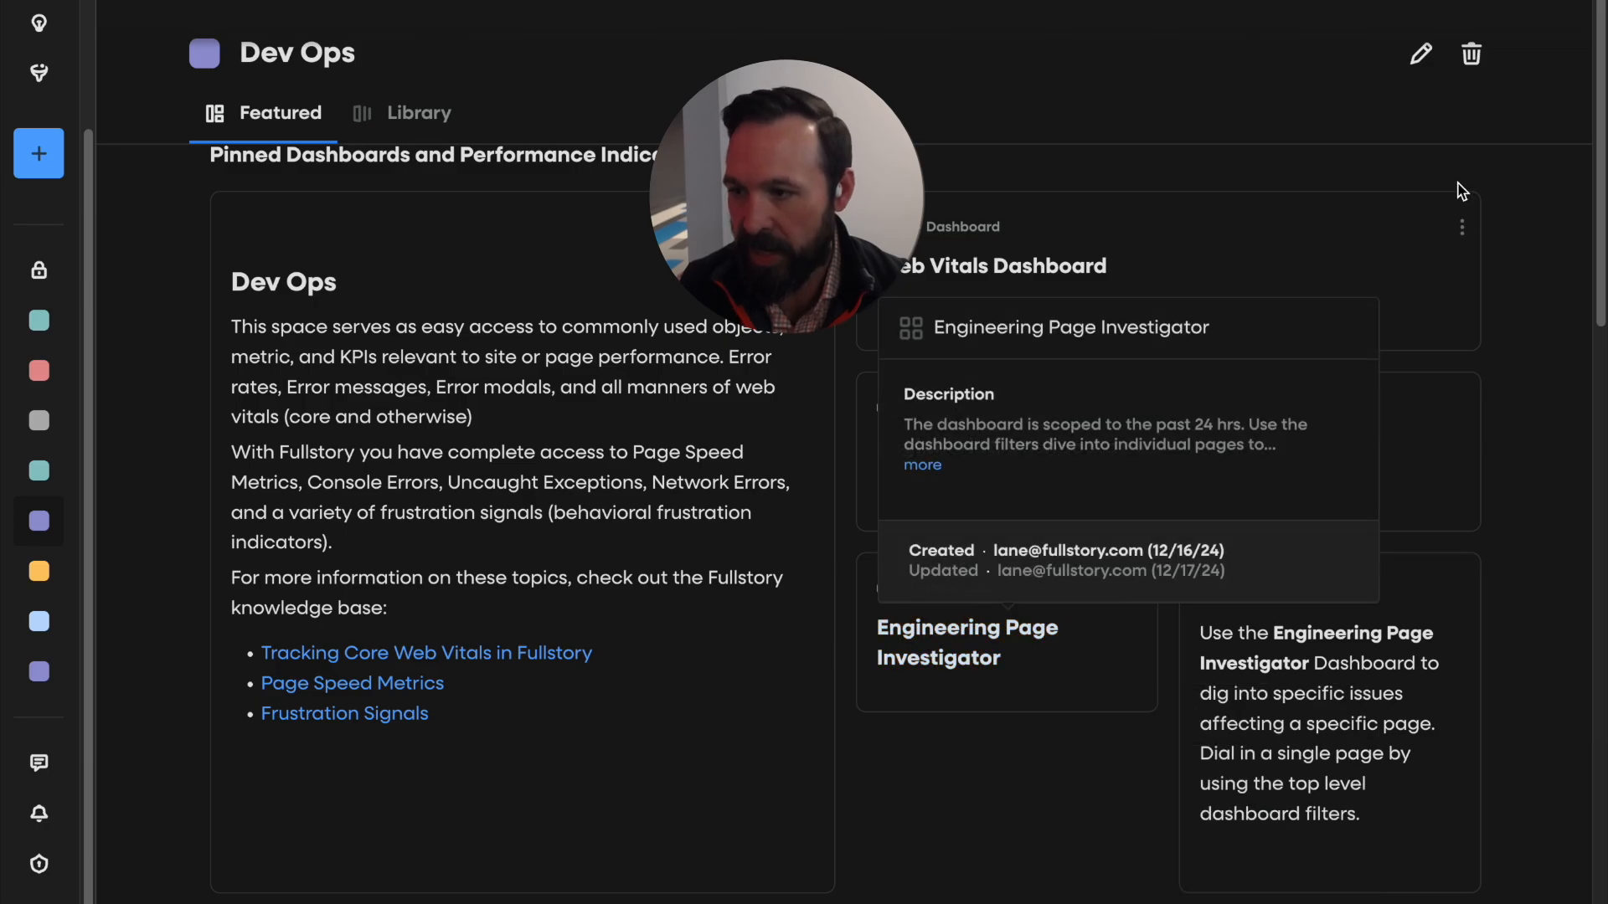
pyautogui.moveTo(1604, 104); pyautogui.dragTo(1579, 377)
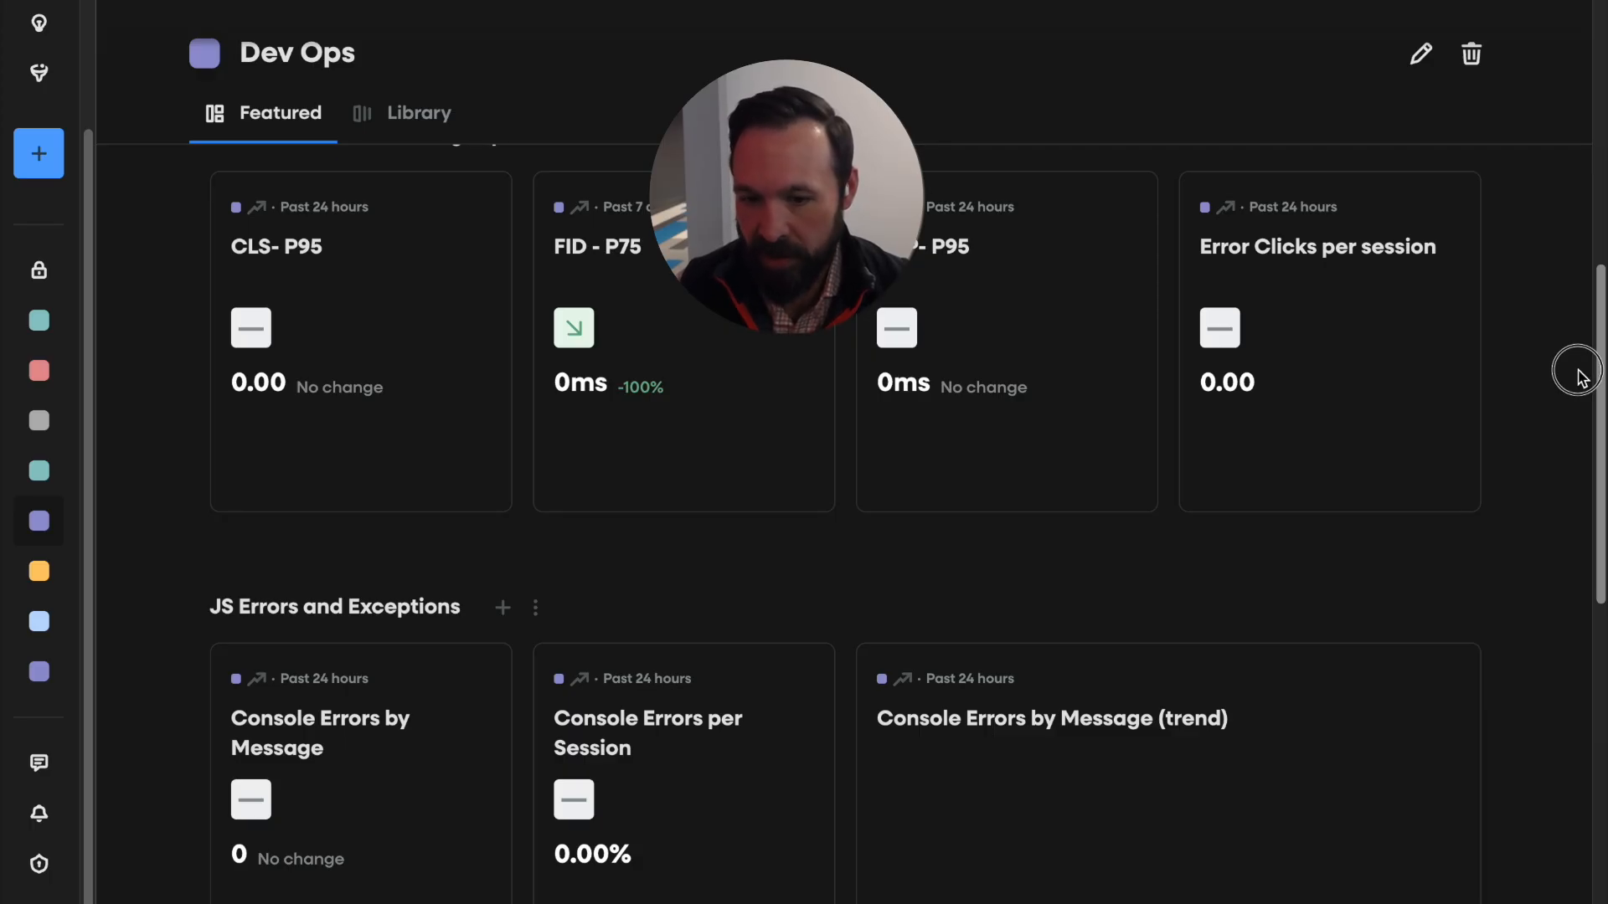
pyautogui.moveTo(1579, 375); pyautogui.dragTo(1550, 2)
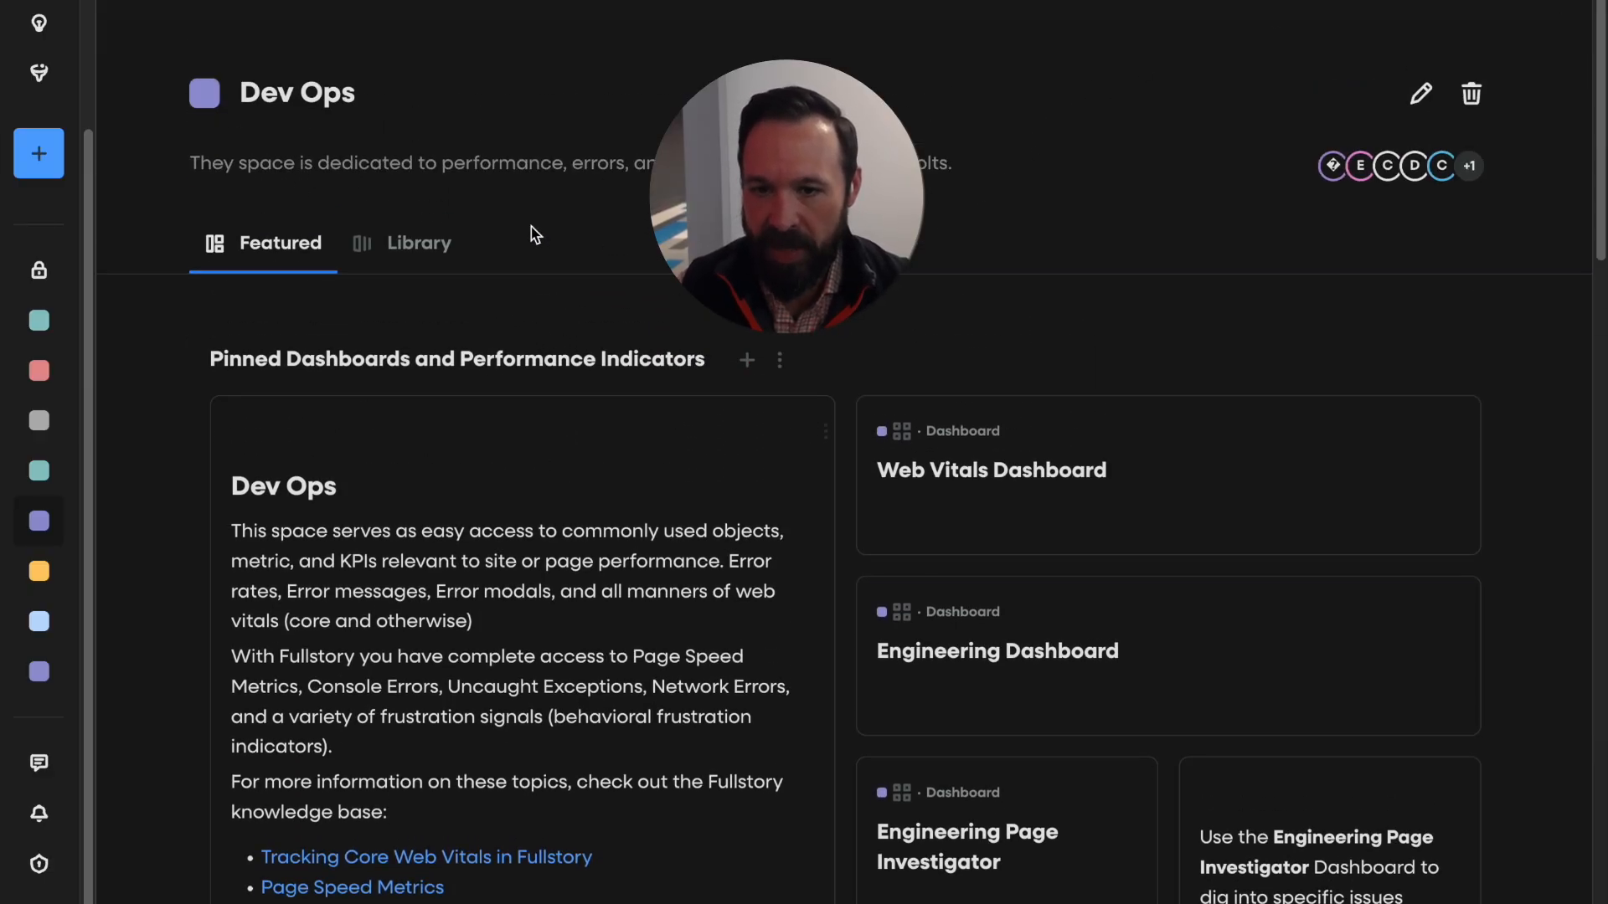
# Open the Engineering Page Investigator dashboard from its Dev Ops card and review its Dashboard Filters.
pyautogui.scroll(-3, 1089, 297)
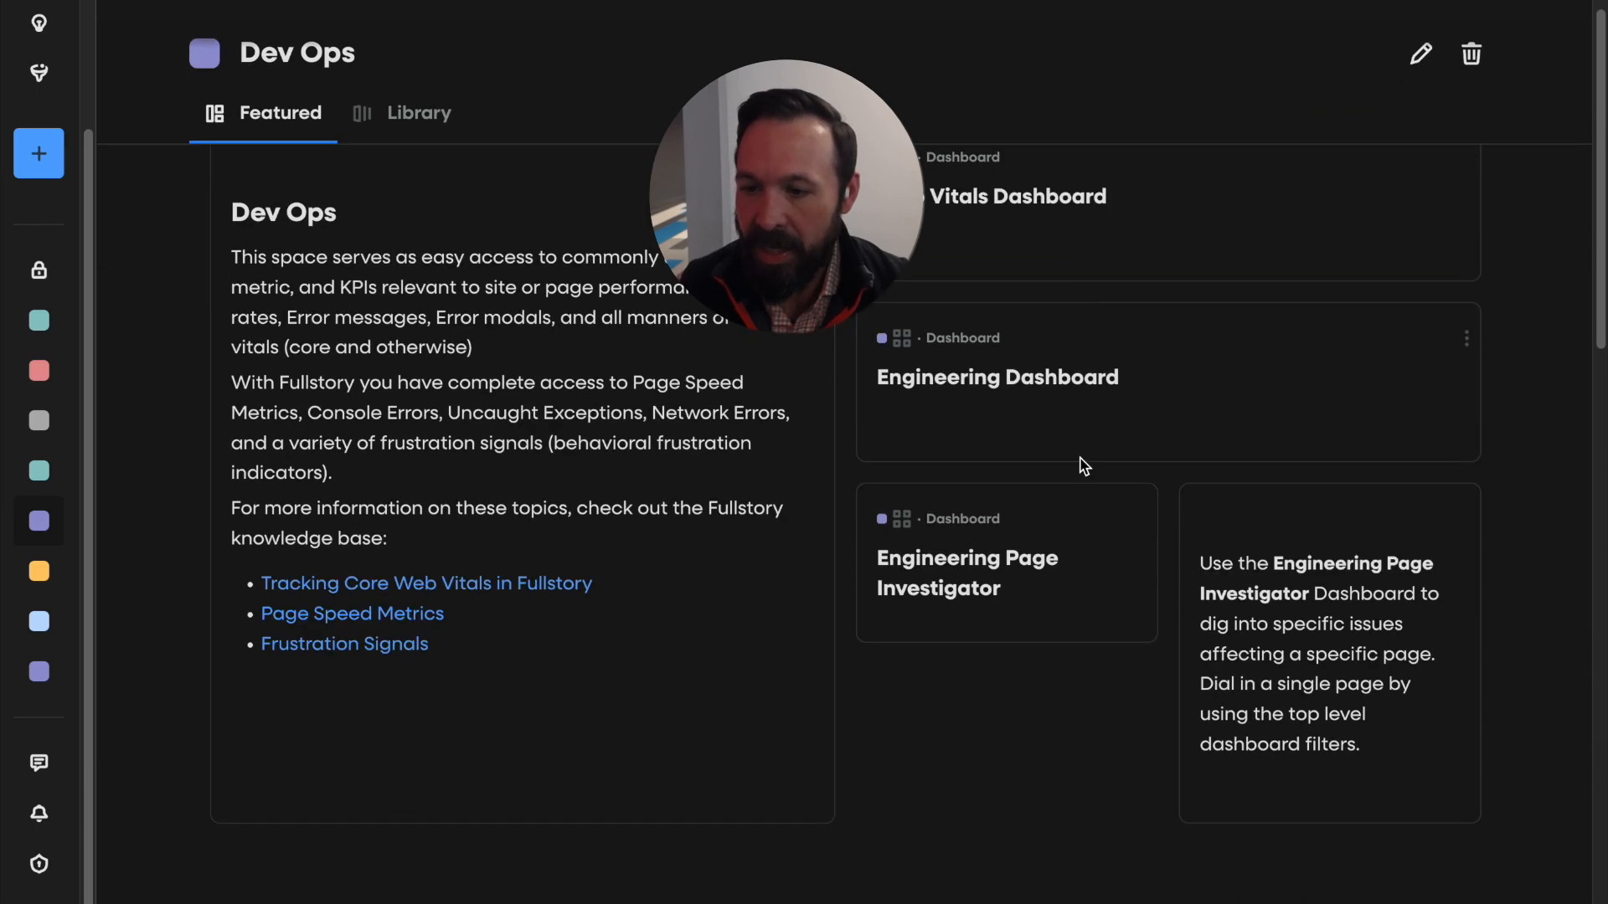
pyautogui.moveTo(1015, 578)
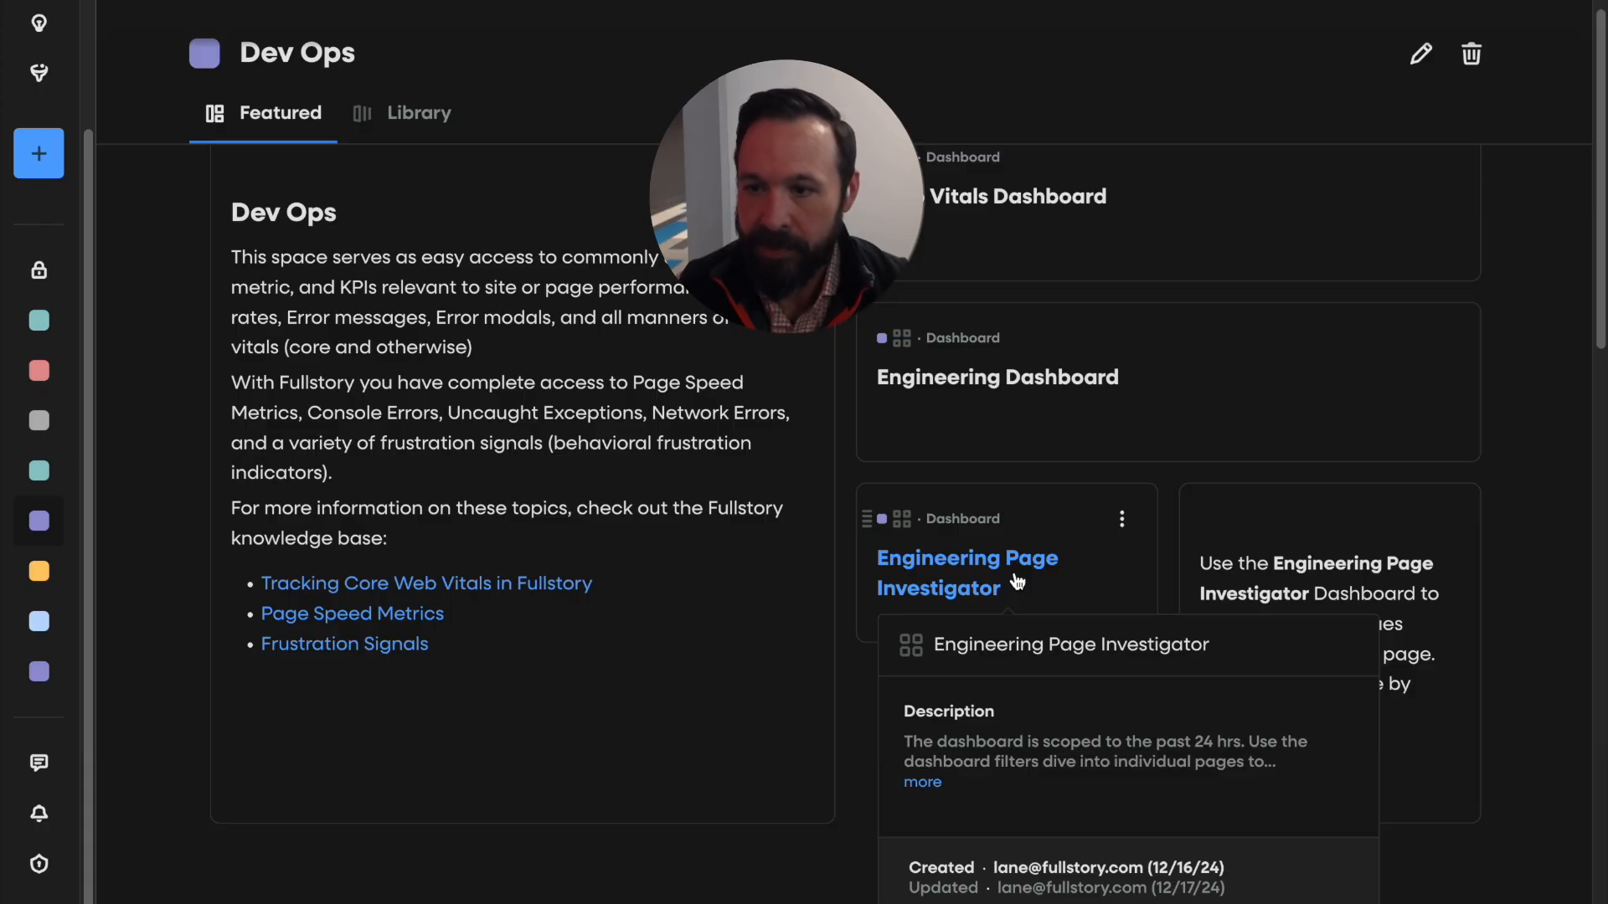
pyautogui.click(1017, 579)
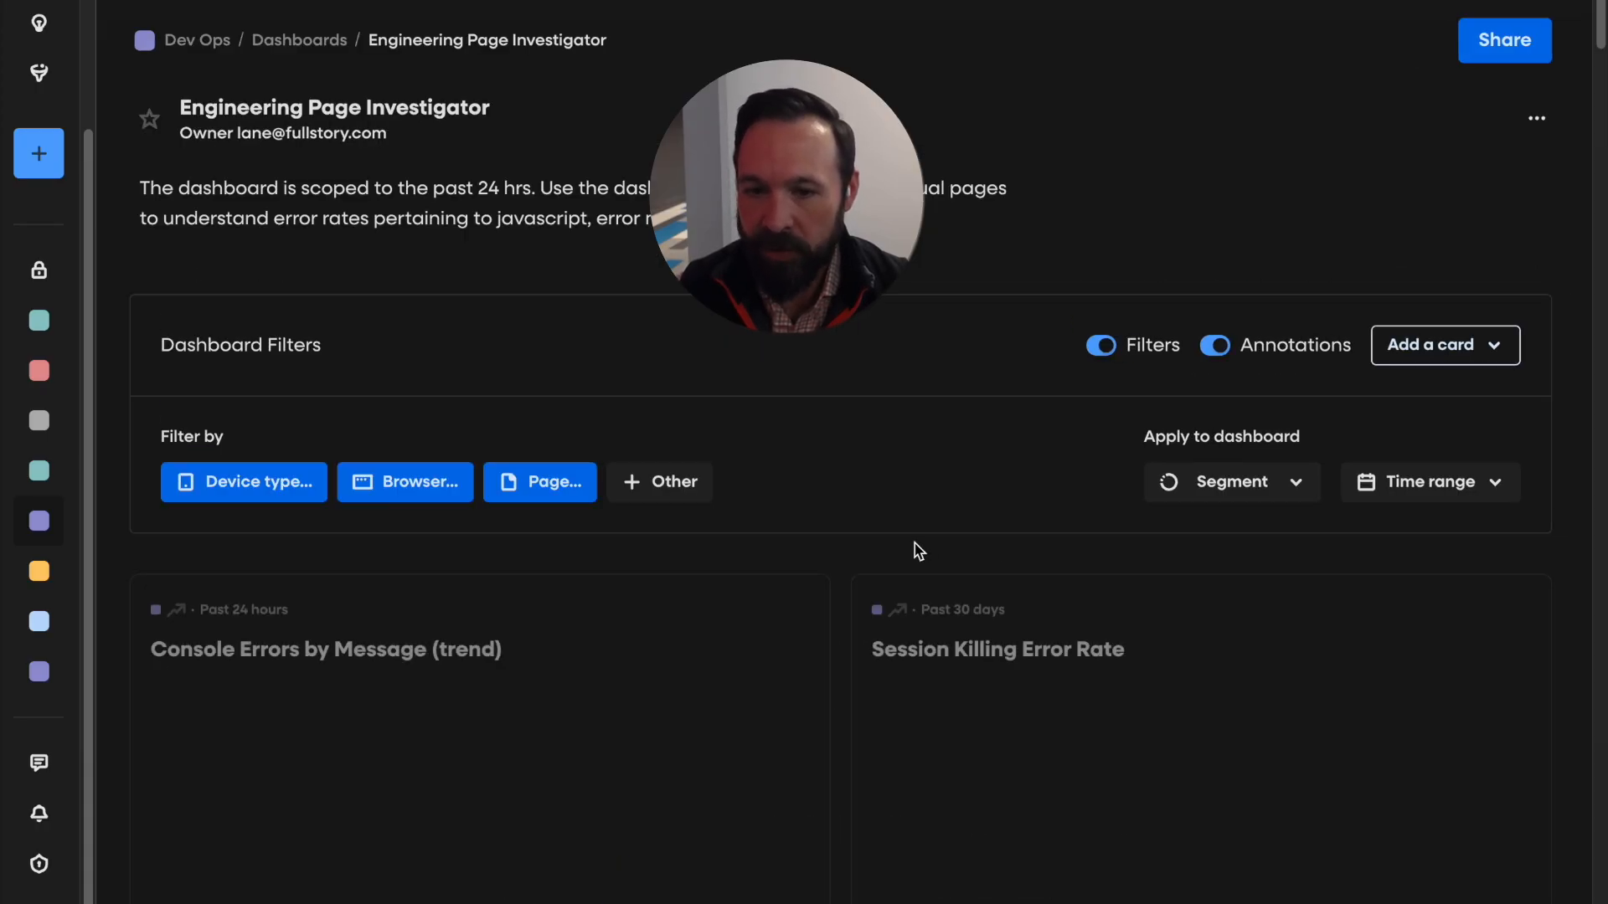
pyautogui.moveTo(126, 291); pyautogui.dragTo(1555, 541)
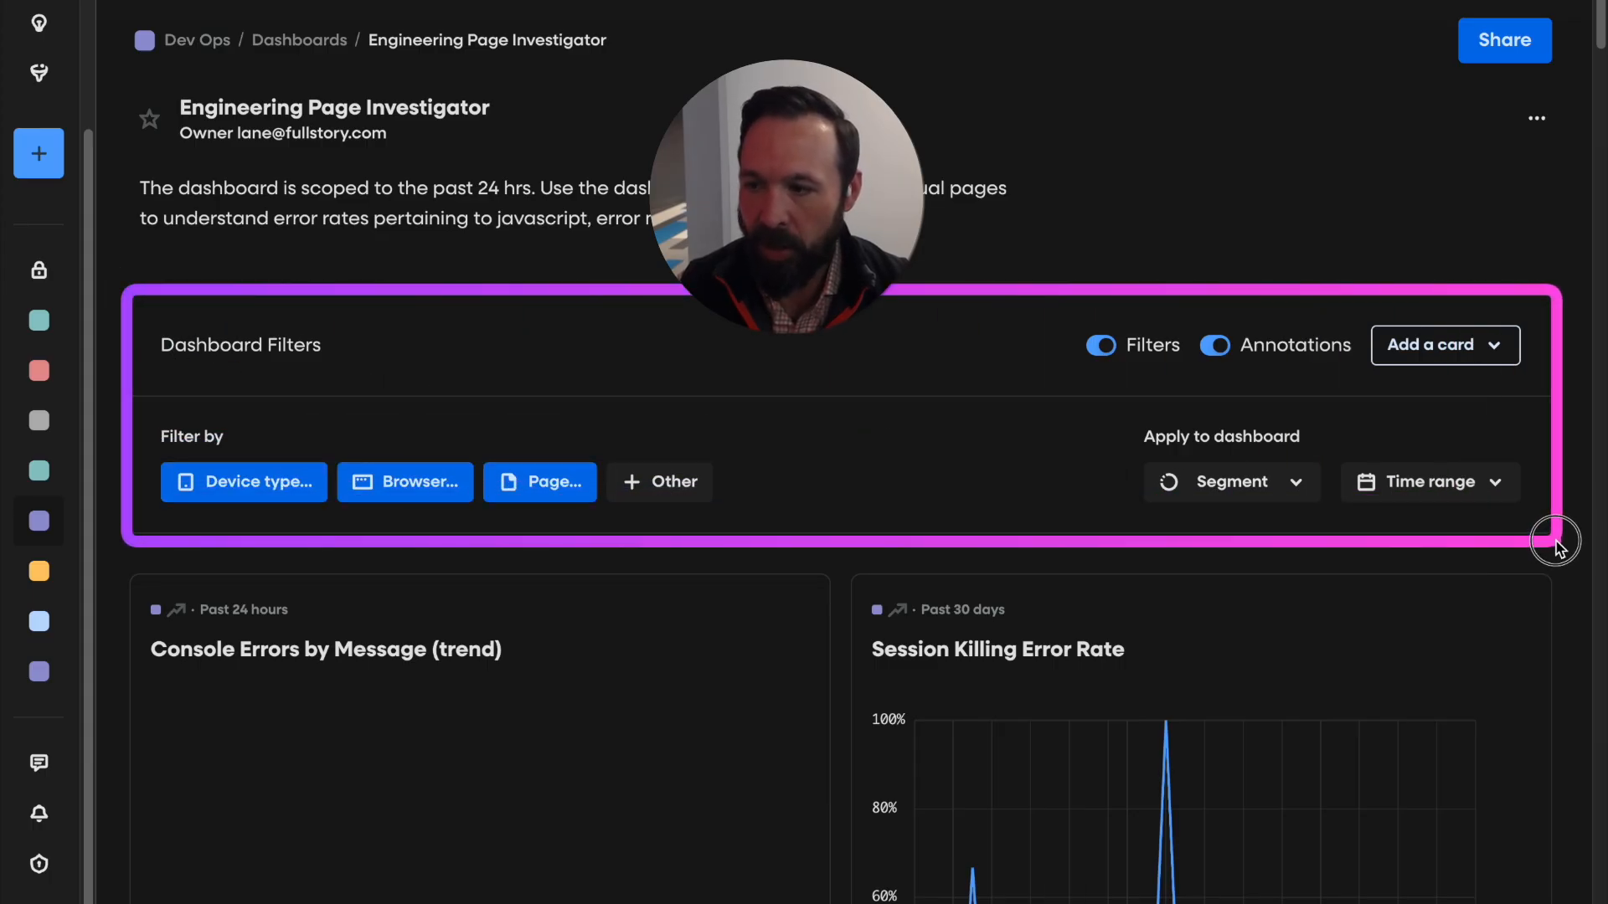
pyautogui.moveTo(1596, 3); pyautogui.dragTo(1516, 2)
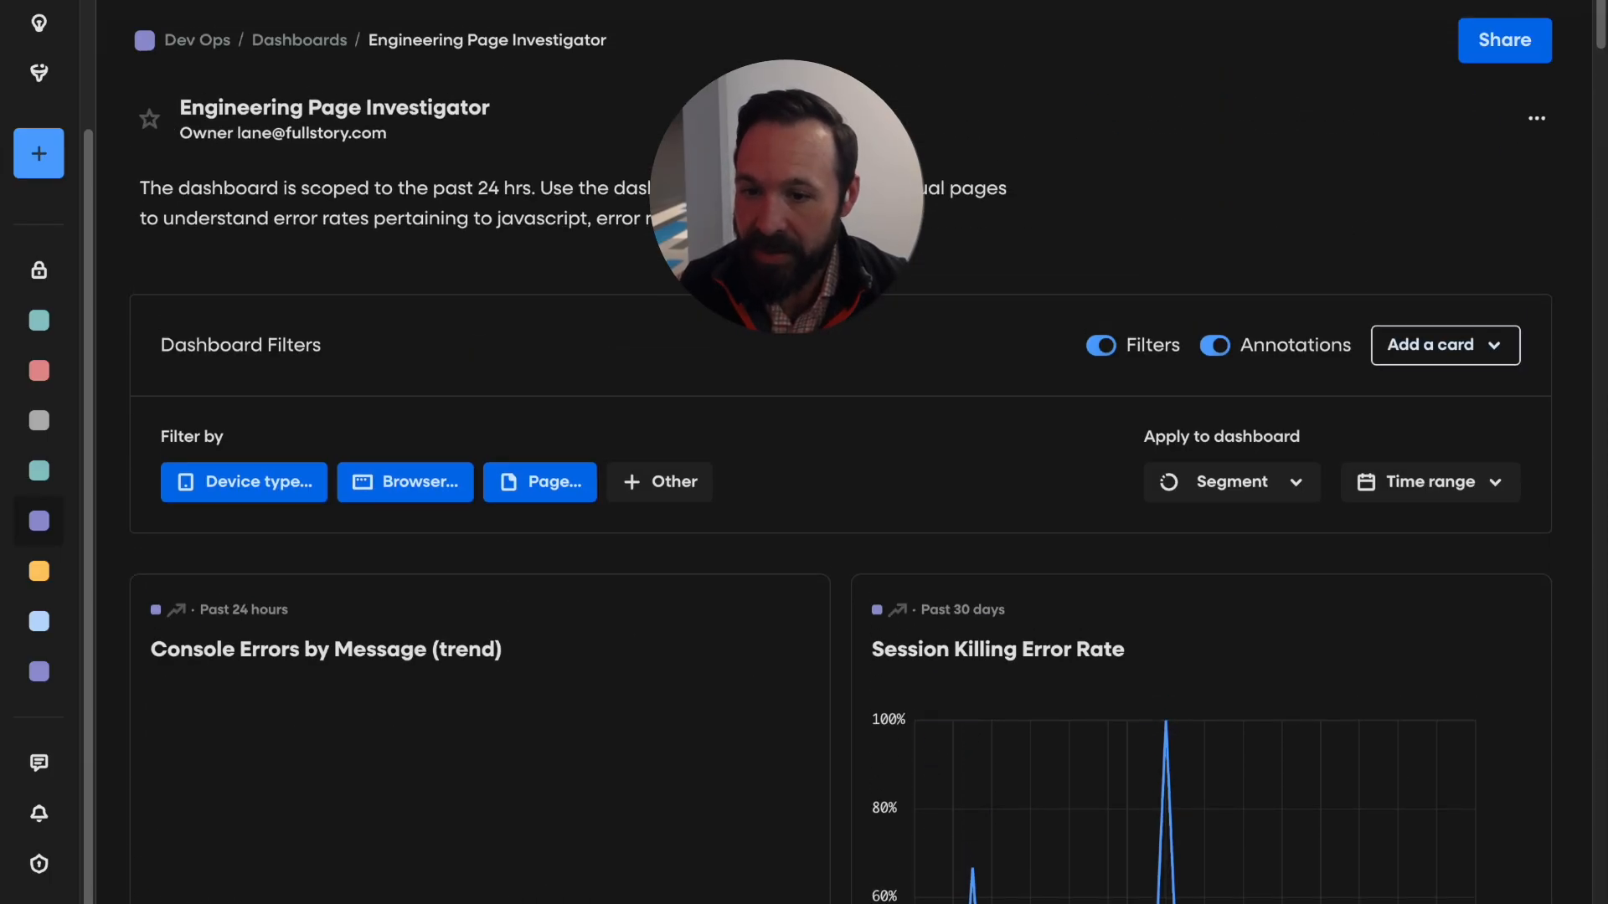
# Filter the Engineering Page Investigator dashboard to Page is Home Page and review its cards.
pyautogui.click(540, 484)
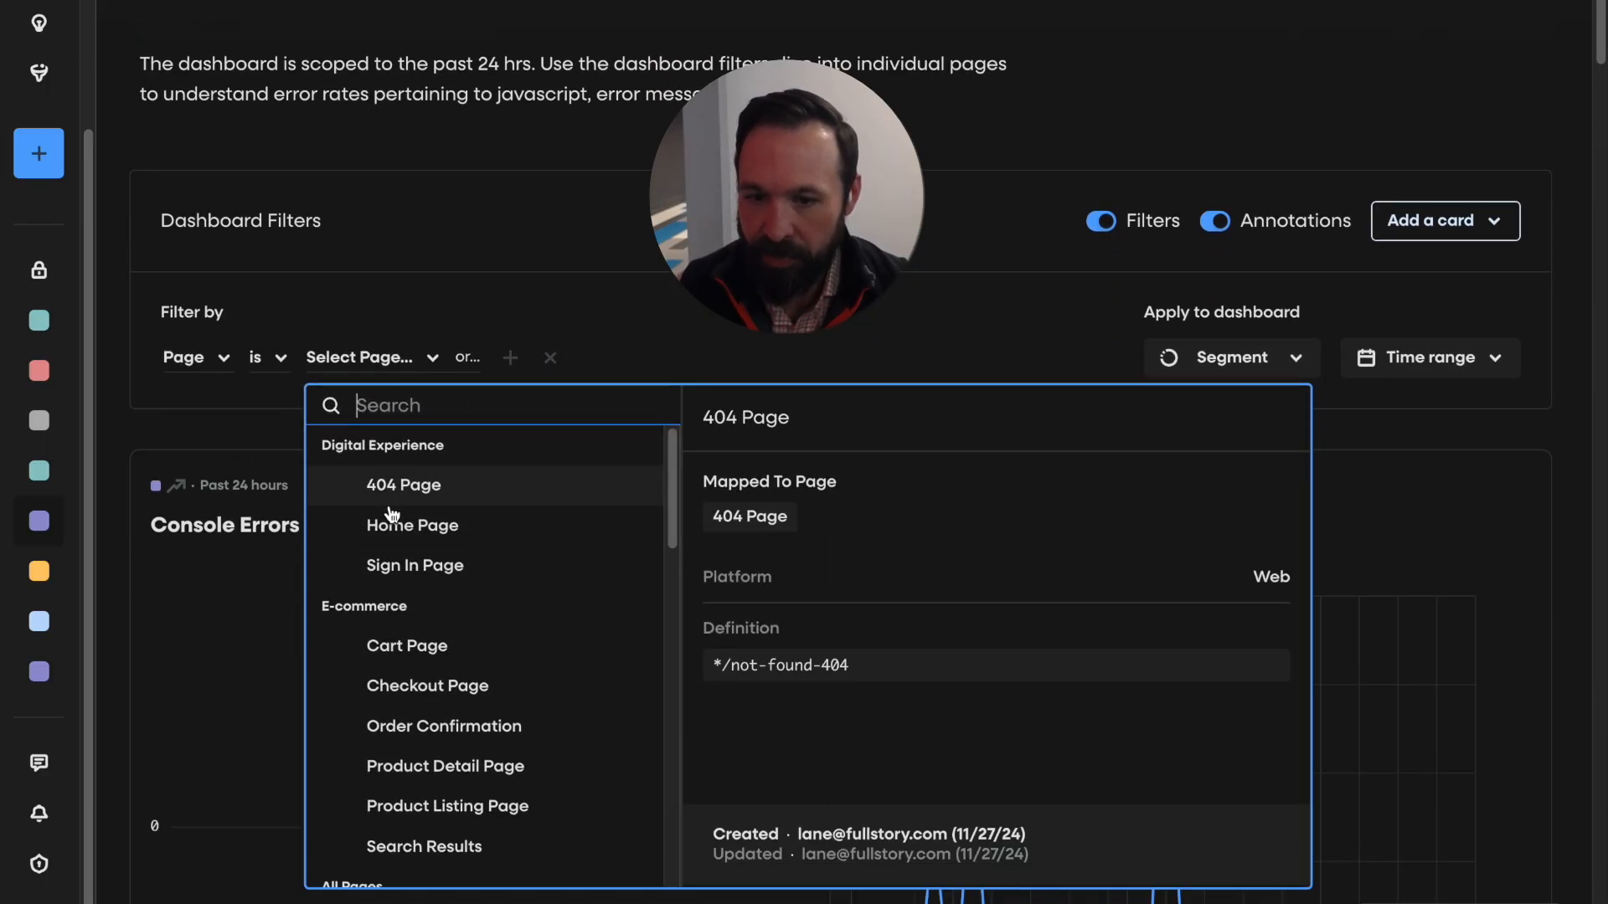
pyautogui.click(392, 523)
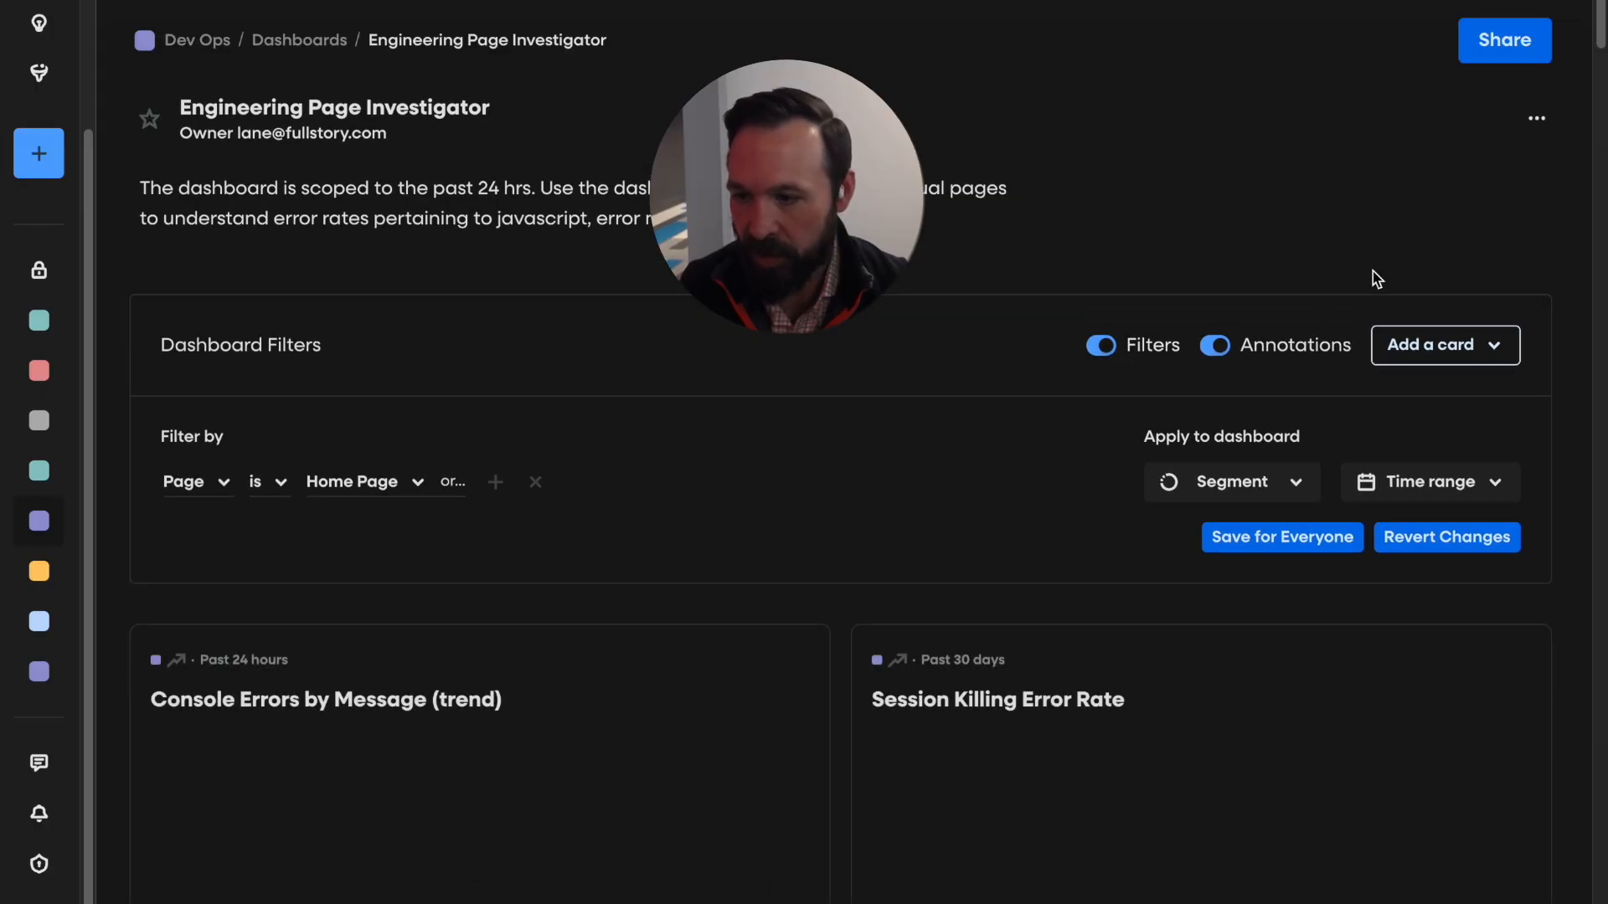
pyautogui.moveTo(1600, 7); pyautogui.dragTo(1541, 2)
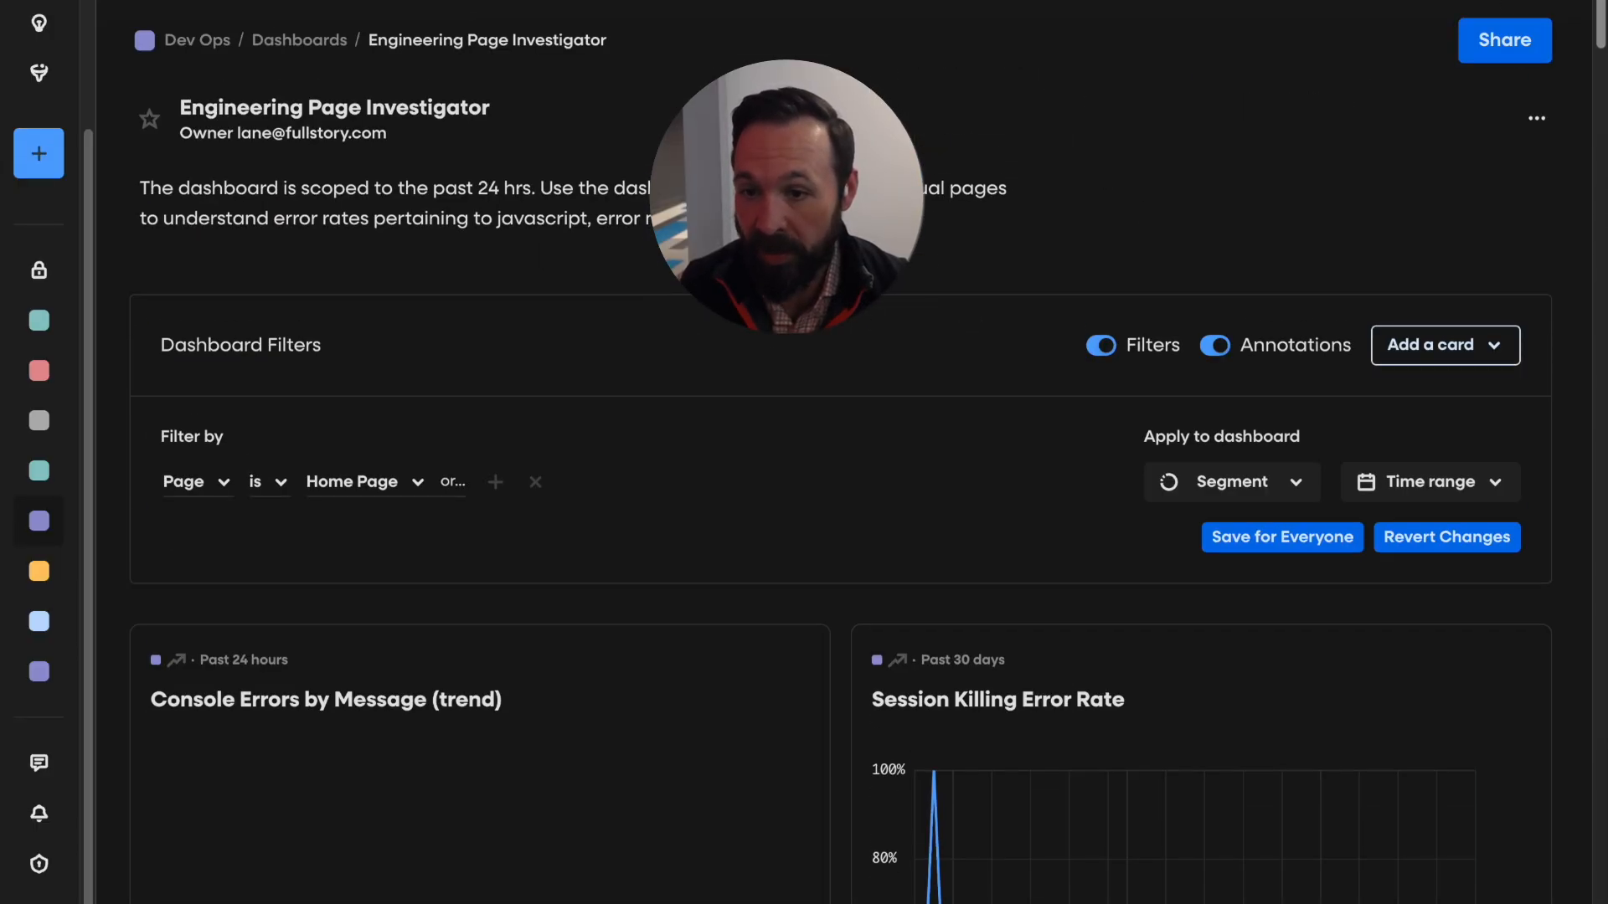
# Switch the dashboard's Page filter to Sign In Page and finally to Checkout Page.
pyautogui.click(332, 481)
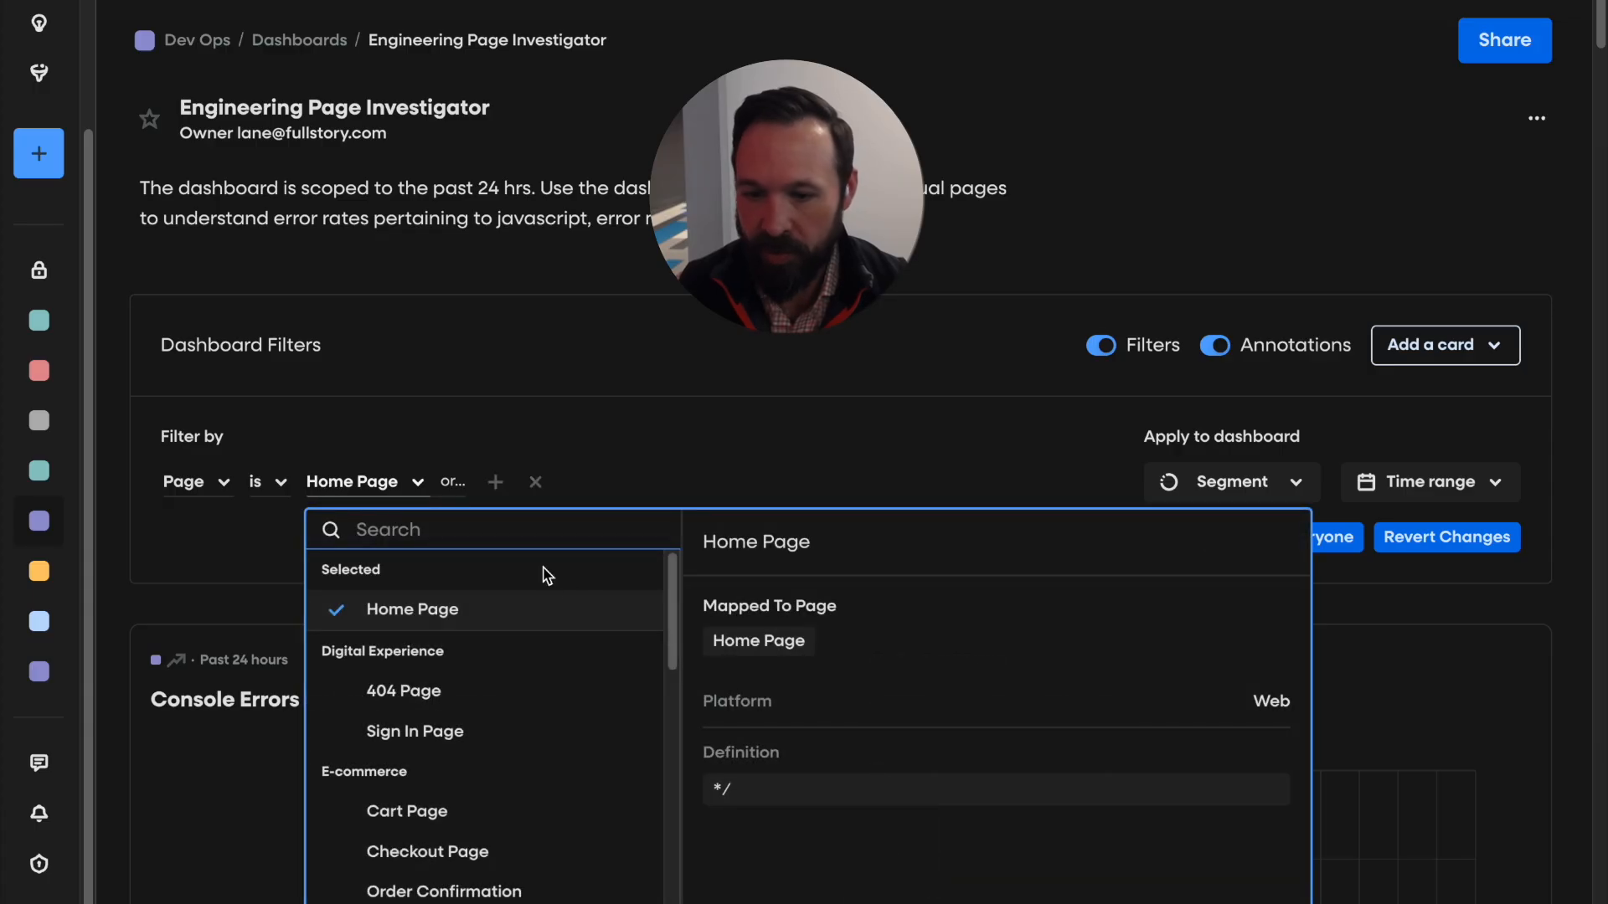
pyautogui.click(417, 733)
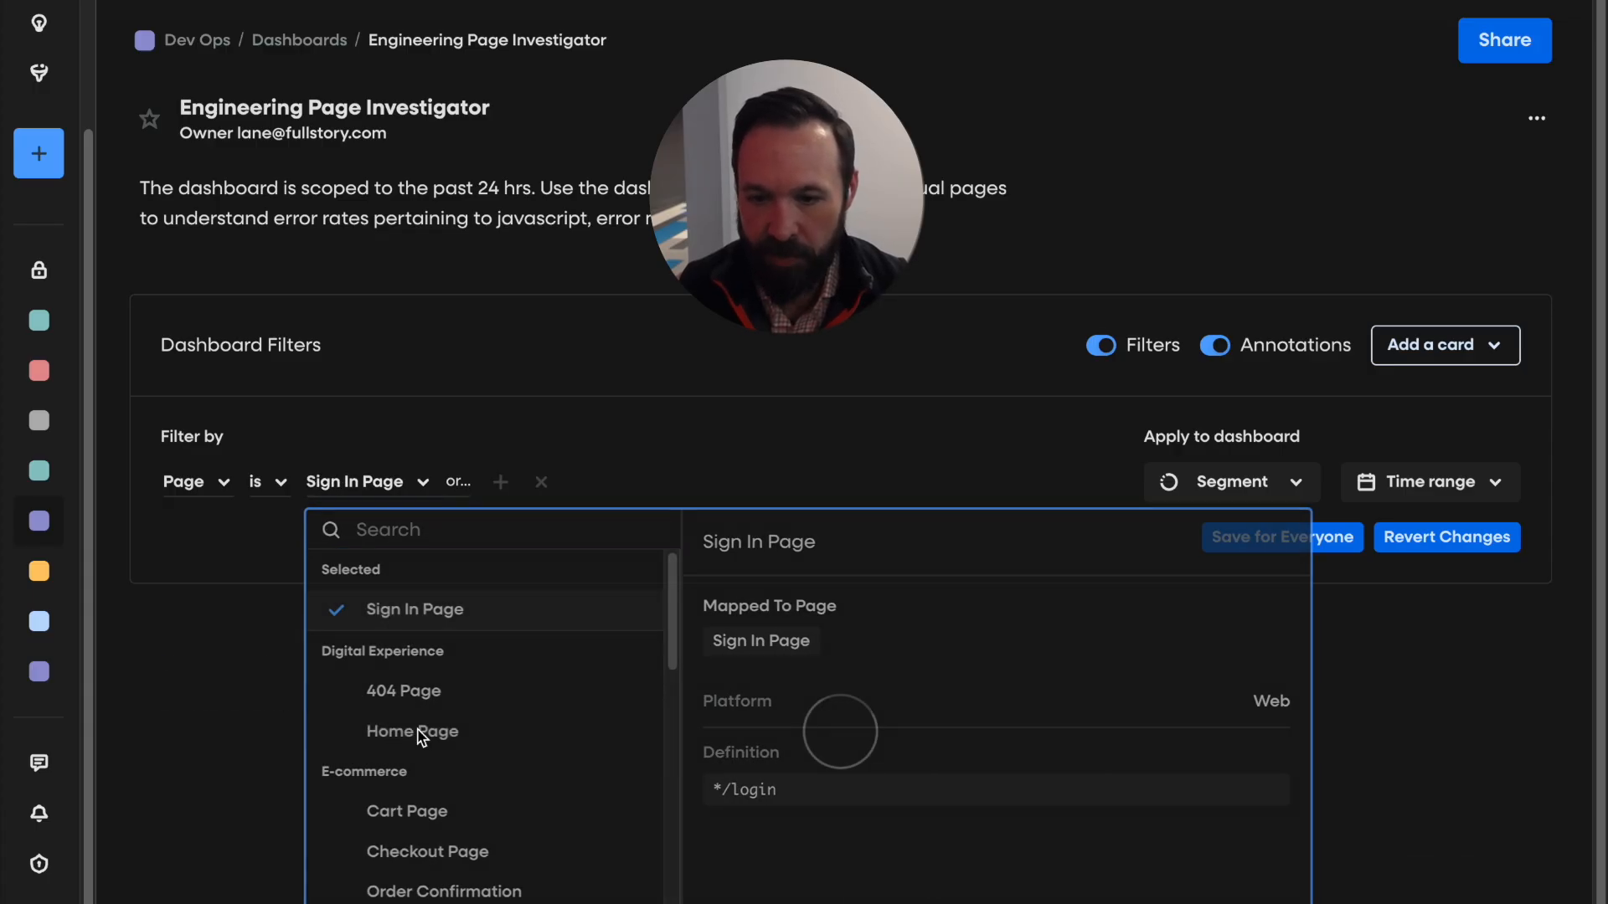
pyautogui.click(402, 486)
pyautogui.click(457, 851)
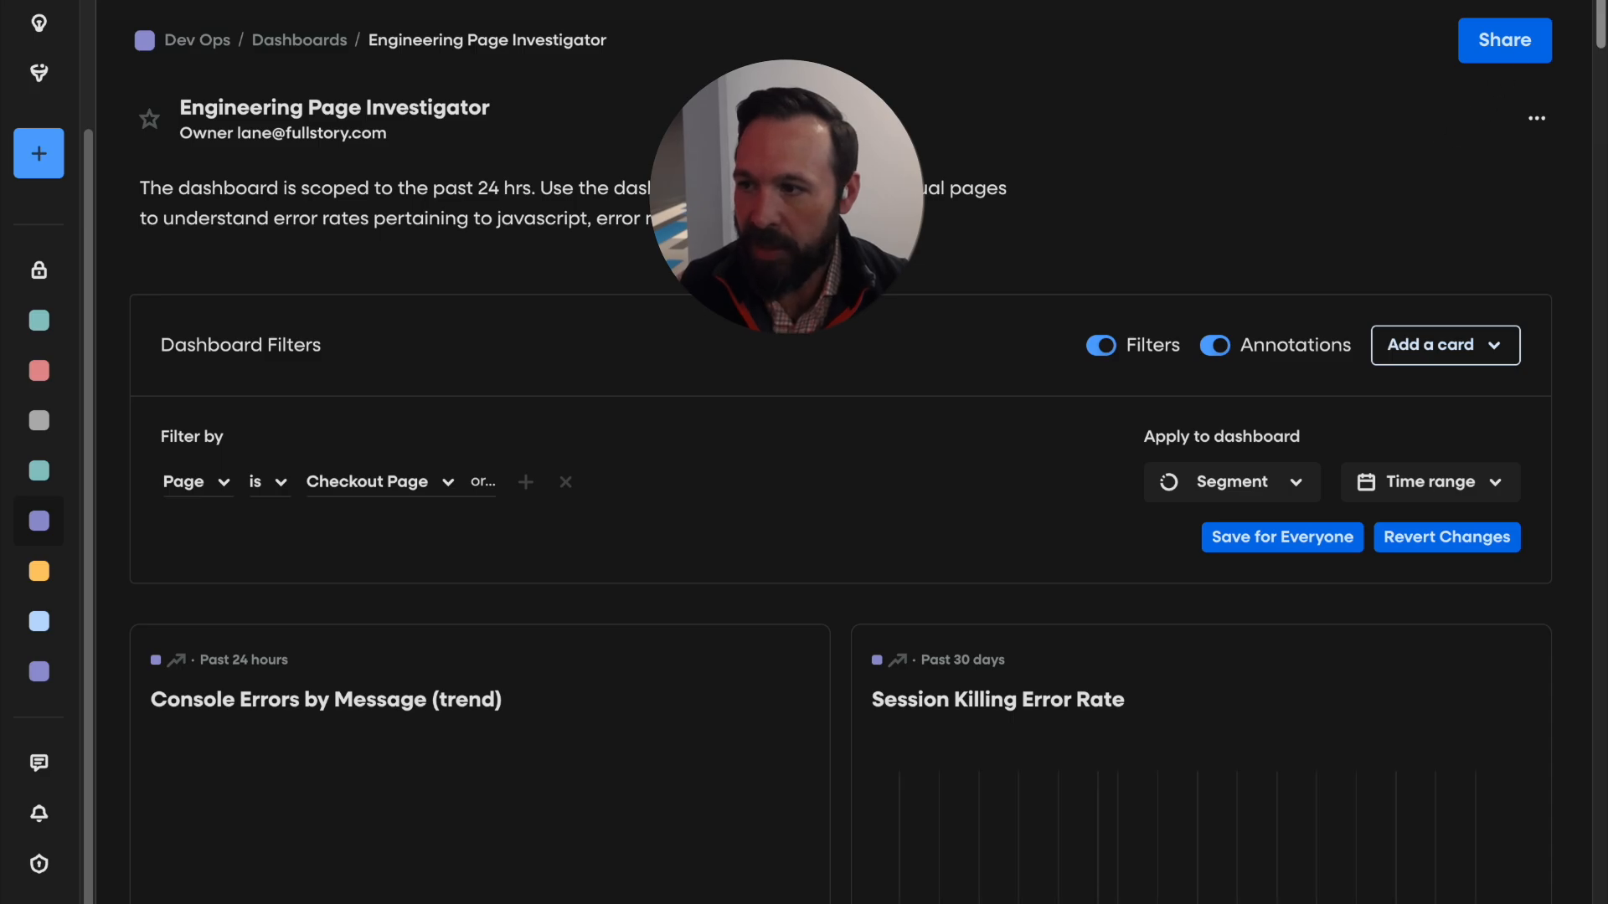
# Examine the filtered dashboard's web traffic, uncaught exceptions and 4xx network error cards.
pyautogui.moveTo(1600, 0); pyautogui.dragTo(1598, 185)
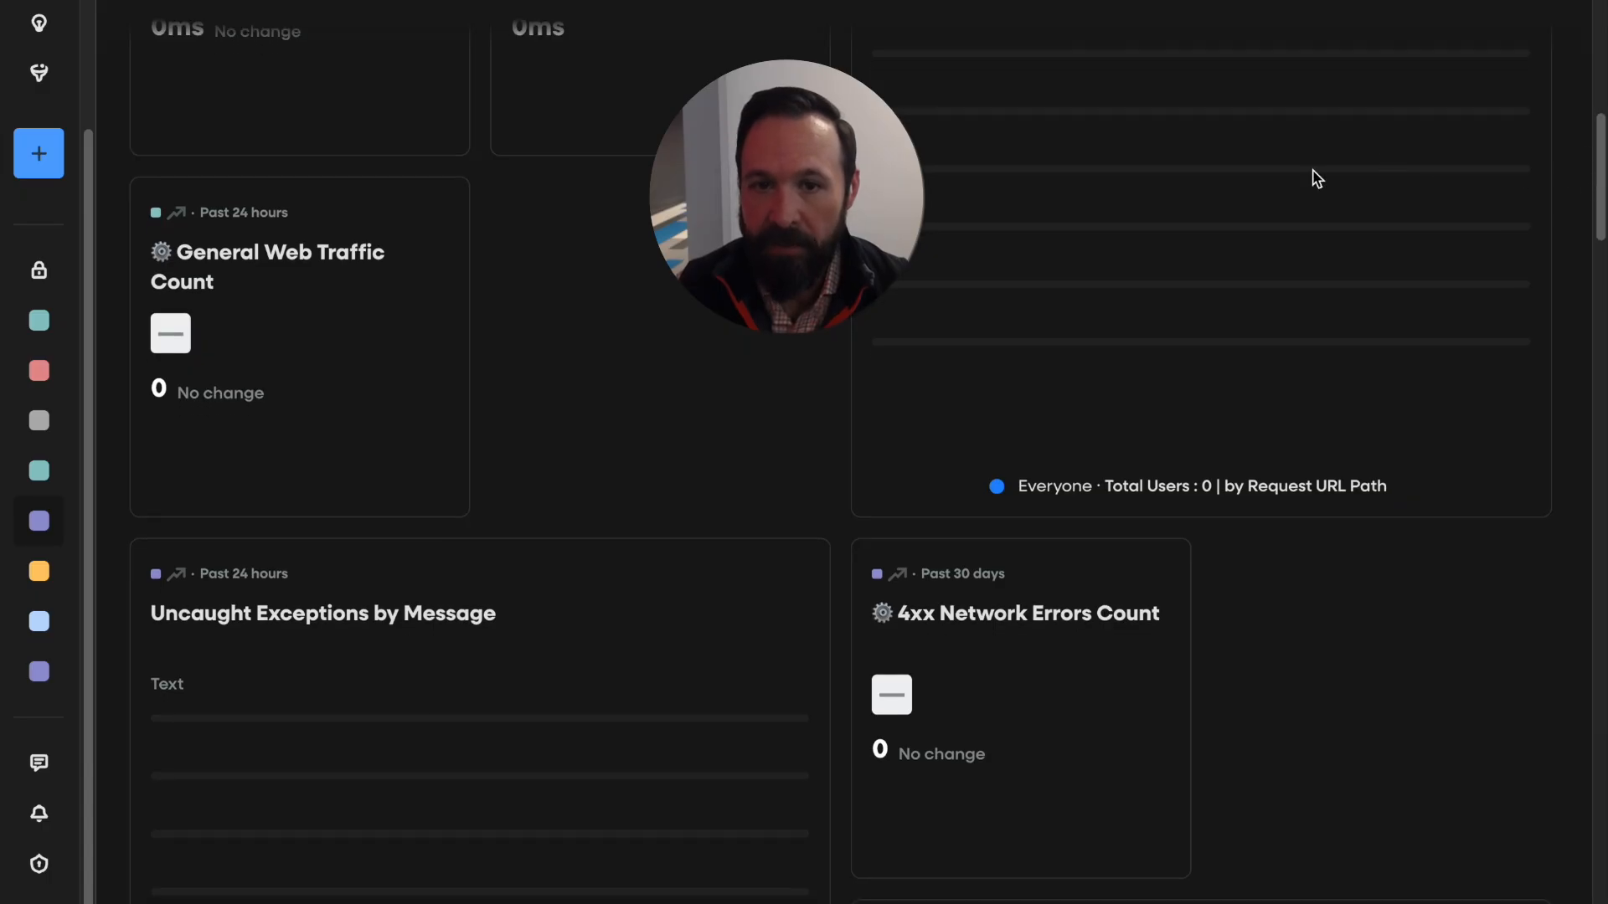
pyautogui.moveTo(97, 576)
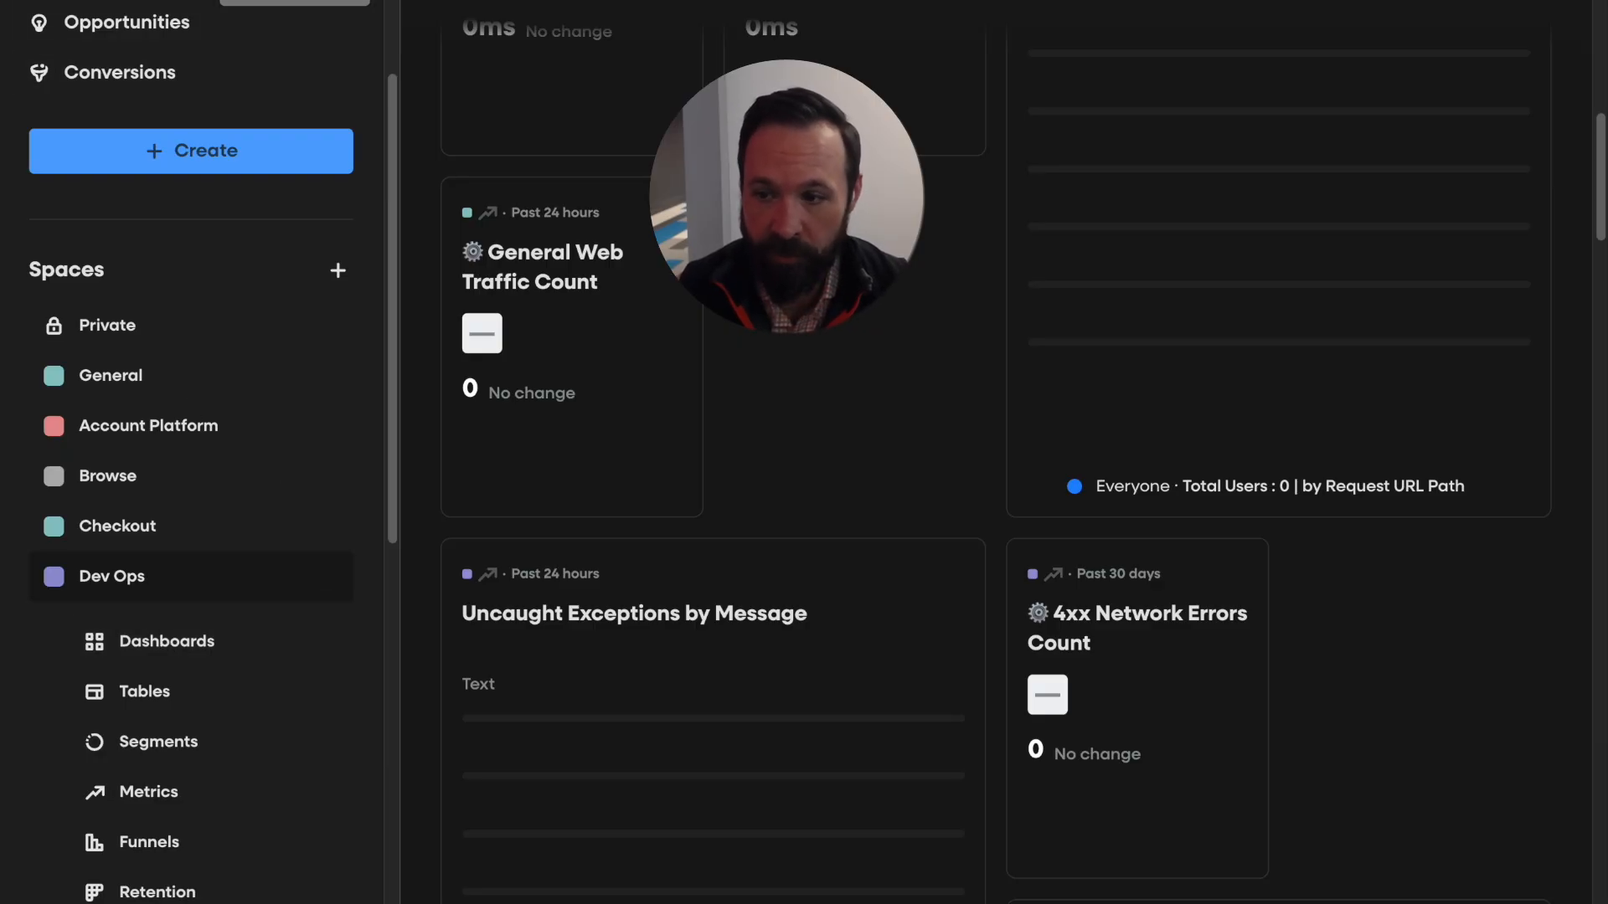
pyautogui.click(295, 2)
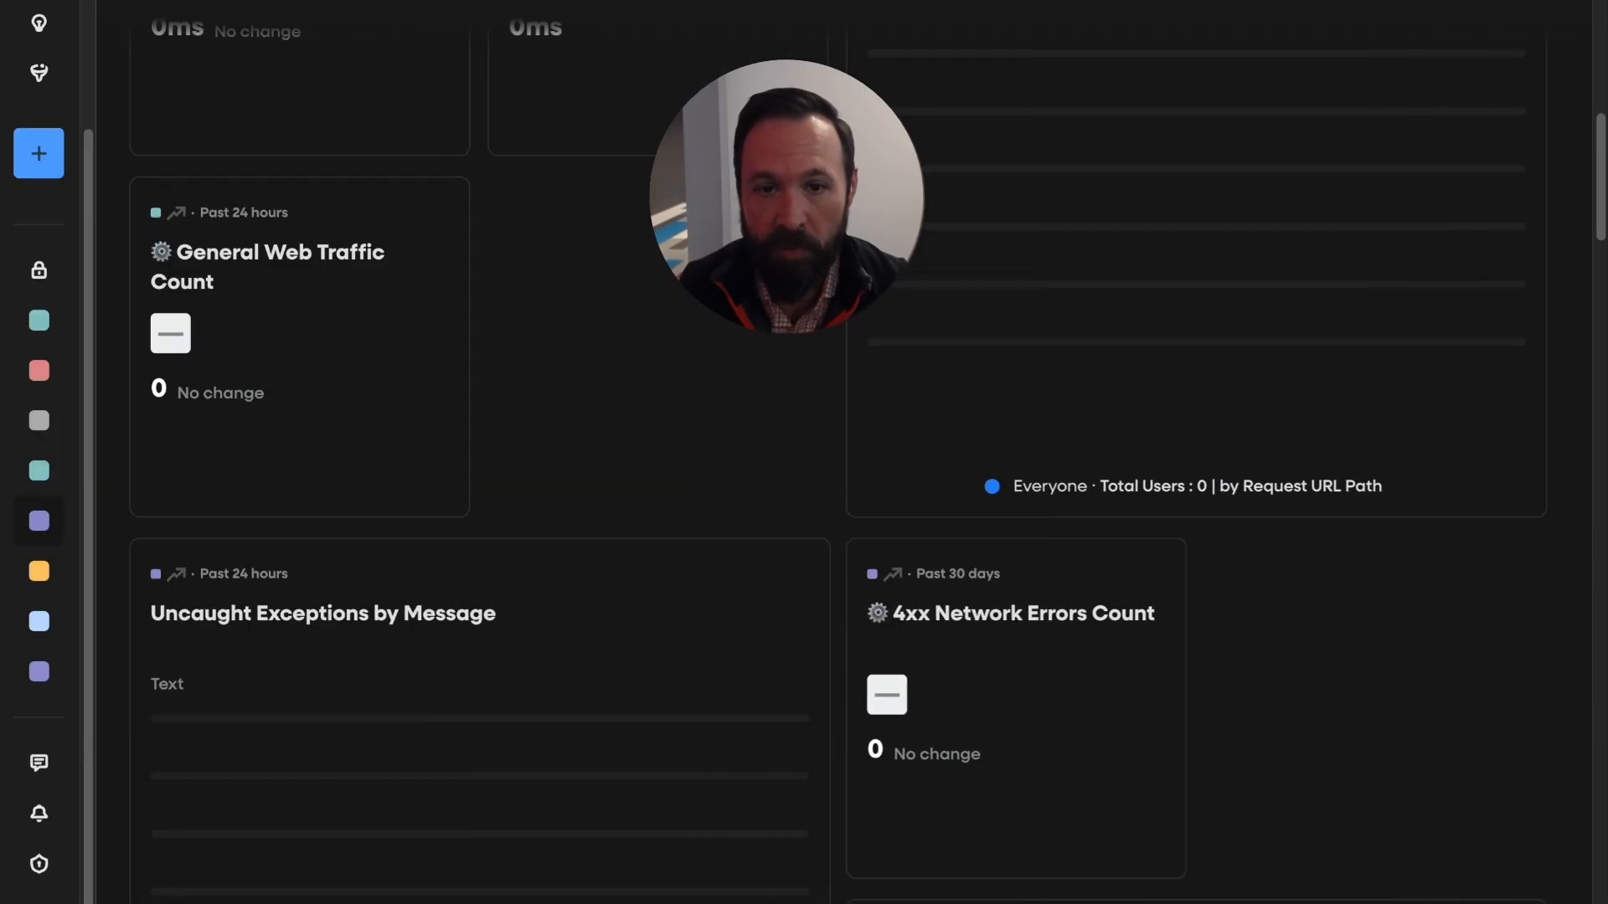